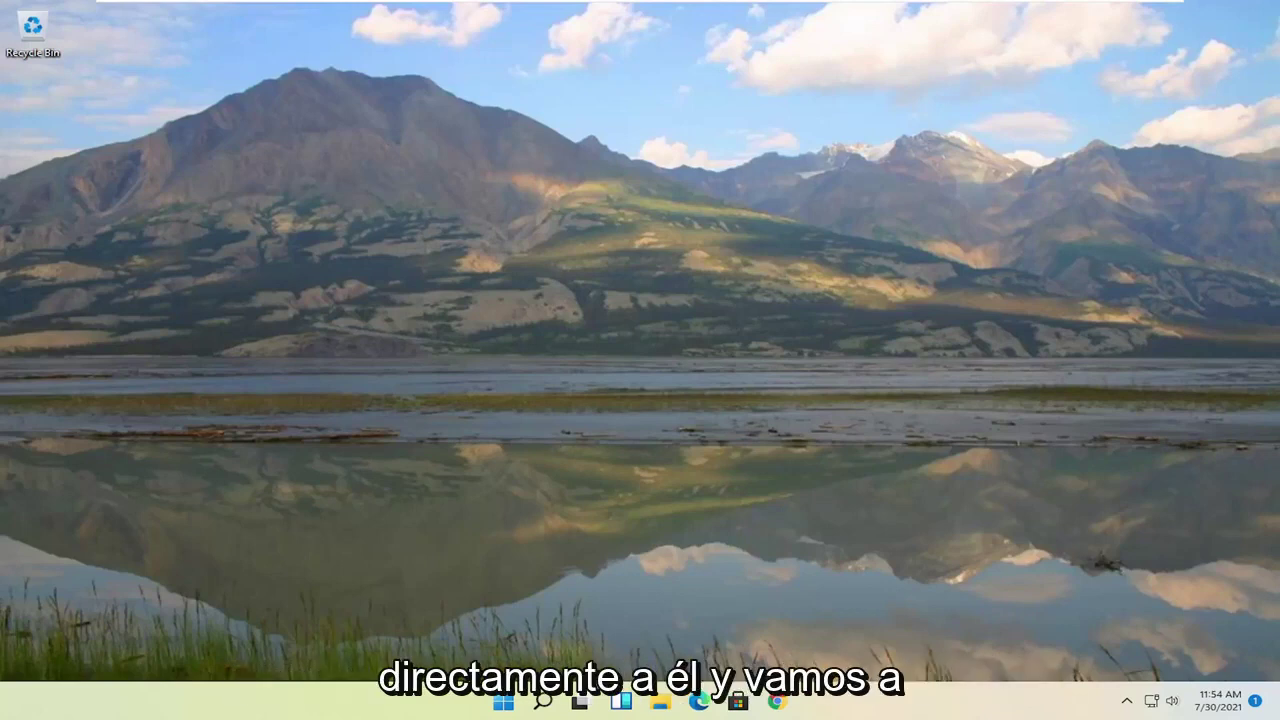
# Step: Launch Registry Editor as administrator from a Start search, approving the UAC prompt
pyautogui.click(503, 704)
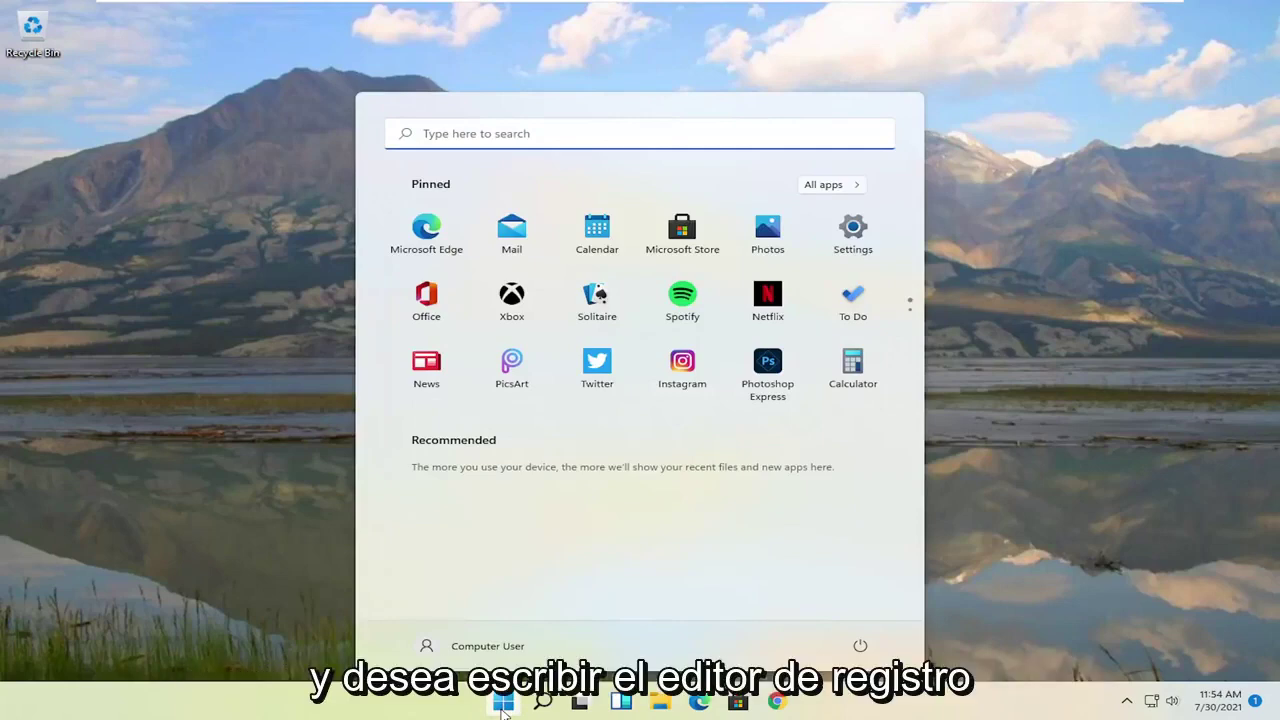
pyautogui.write('registry edi')
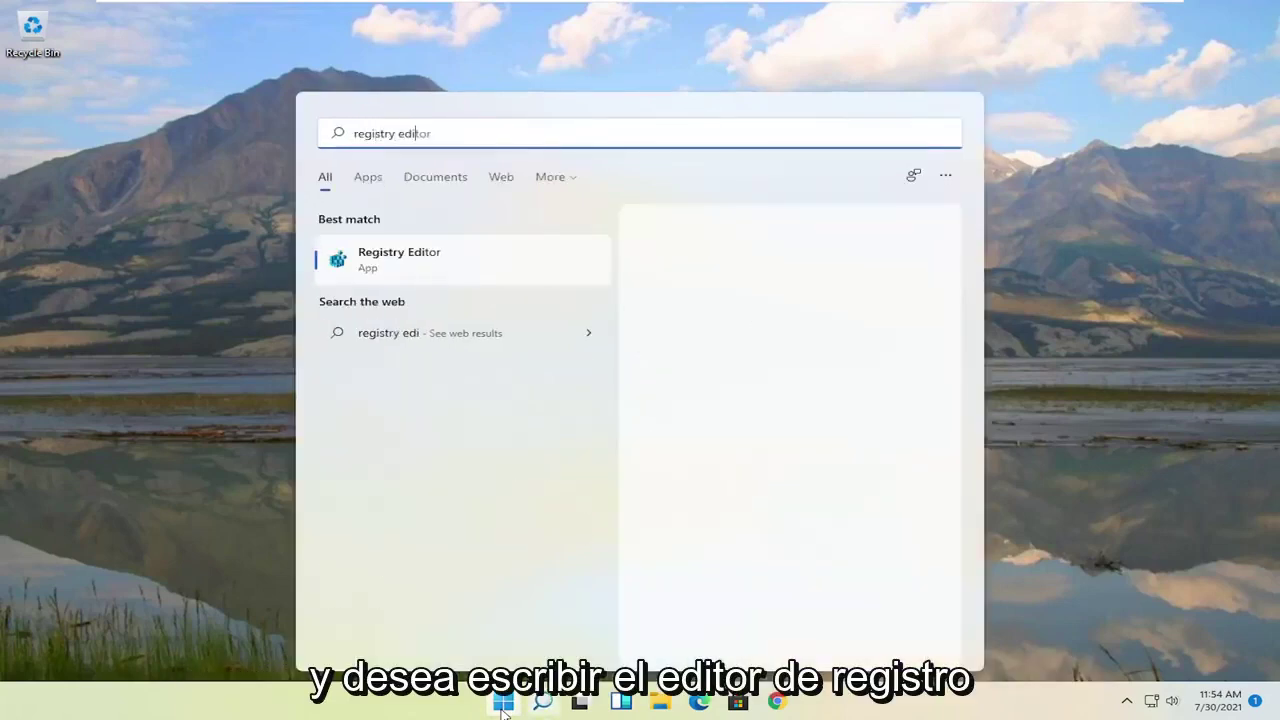
pyautogui.write('tor')
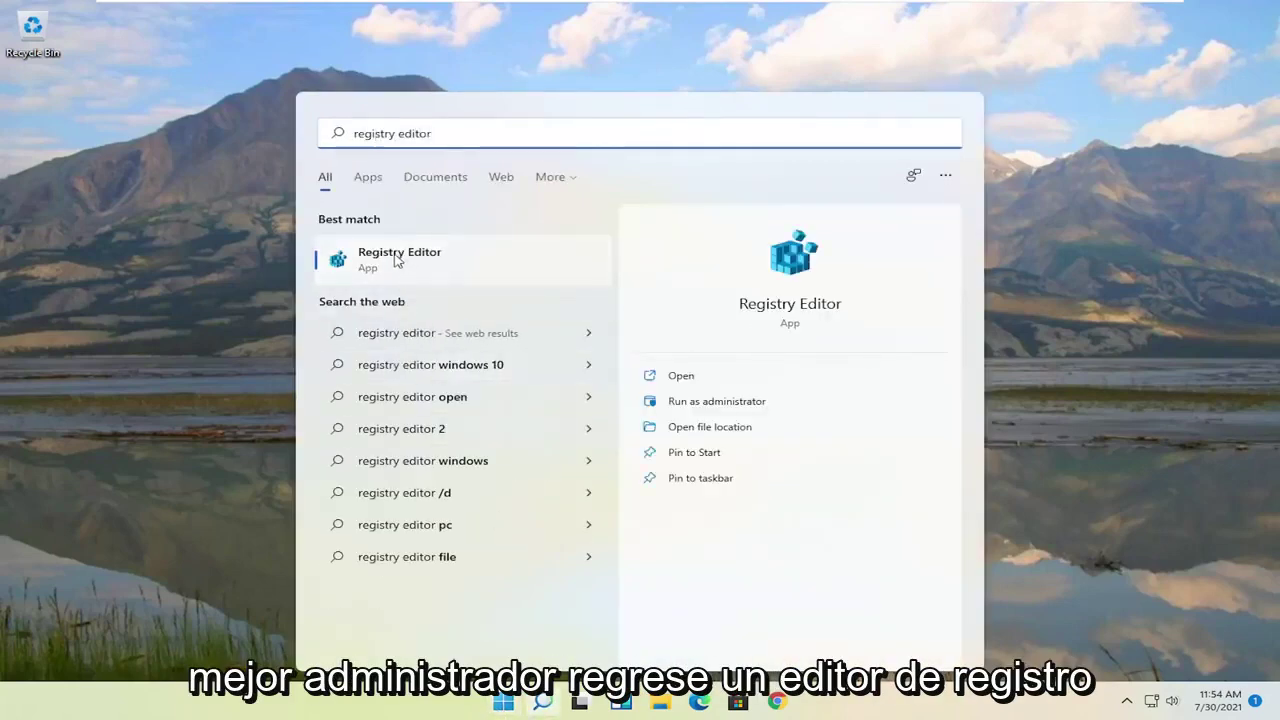
pyautogui.rightClick(364, 262)
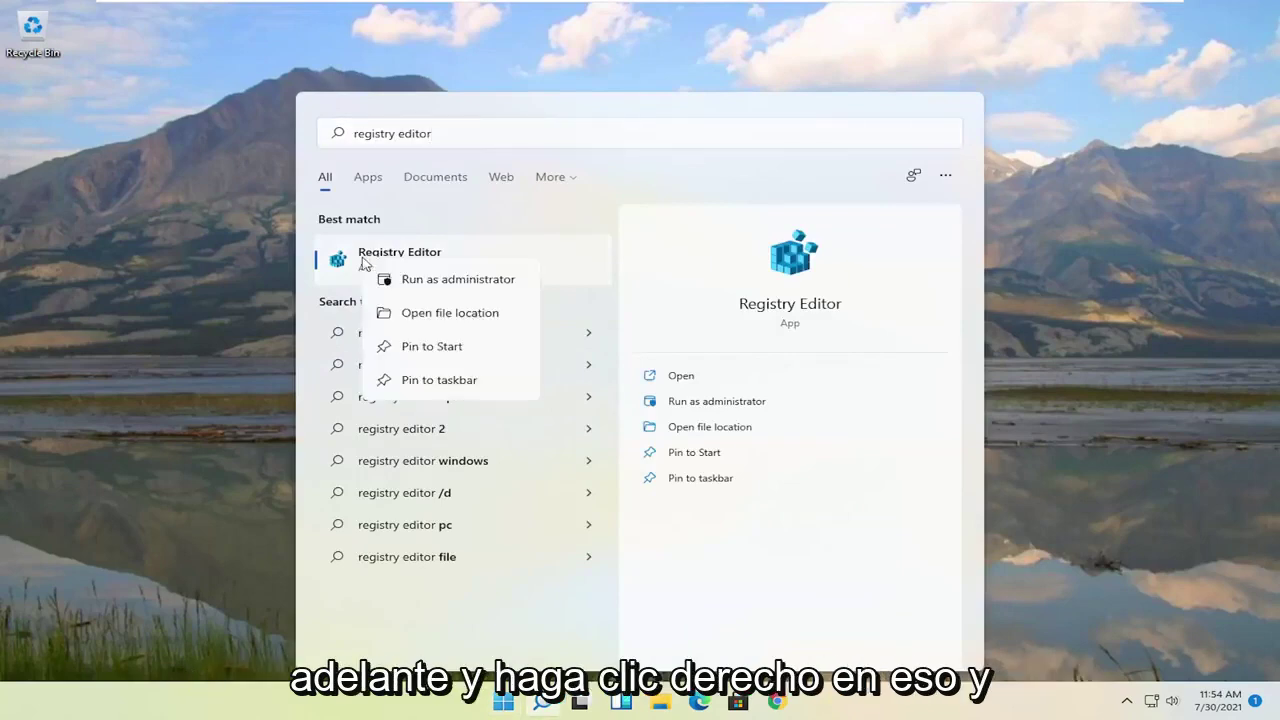
pyautogui.click(458, 280)
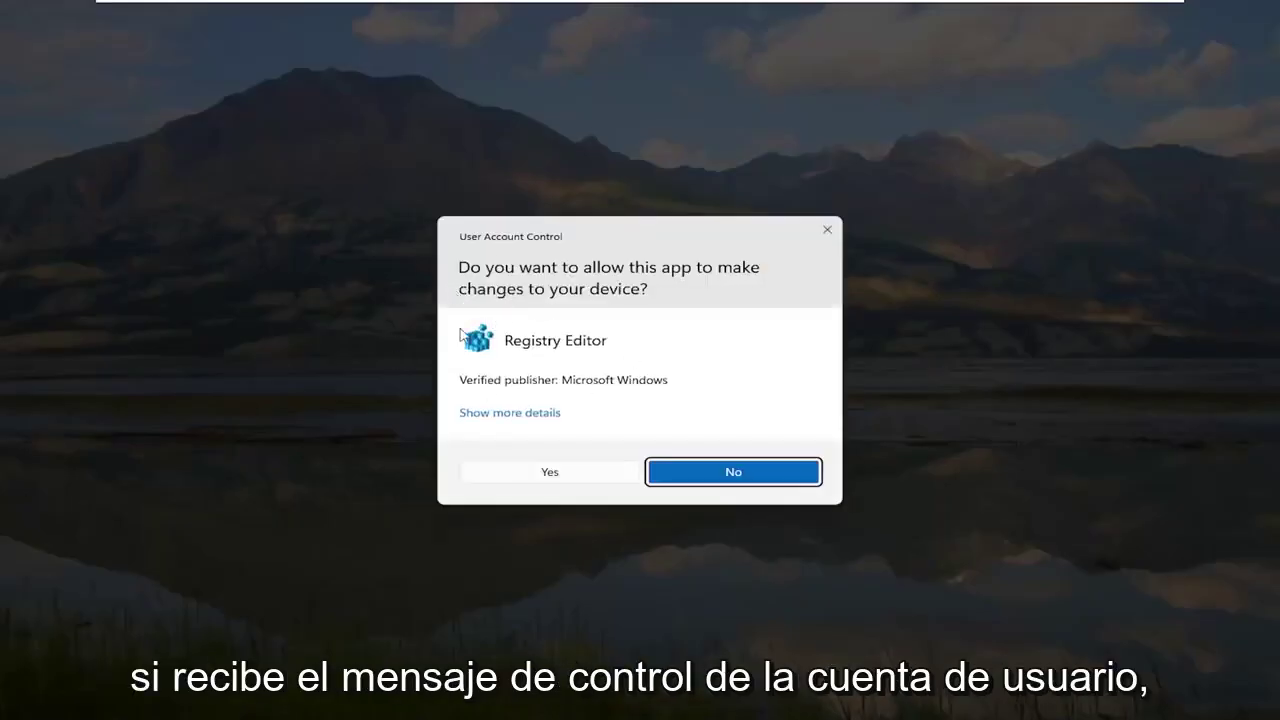
pyautogui.click(558, 476)
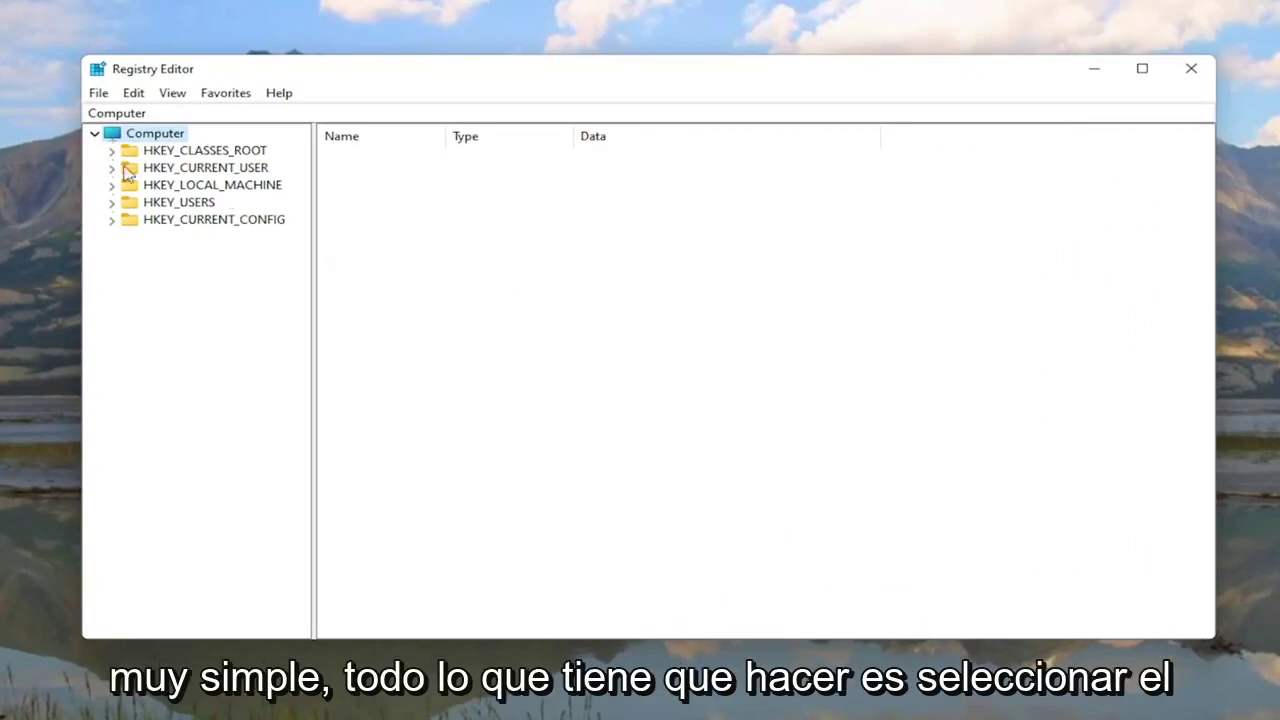
pyautogui.click(99, 95)
pyautogui.click(114, 135)
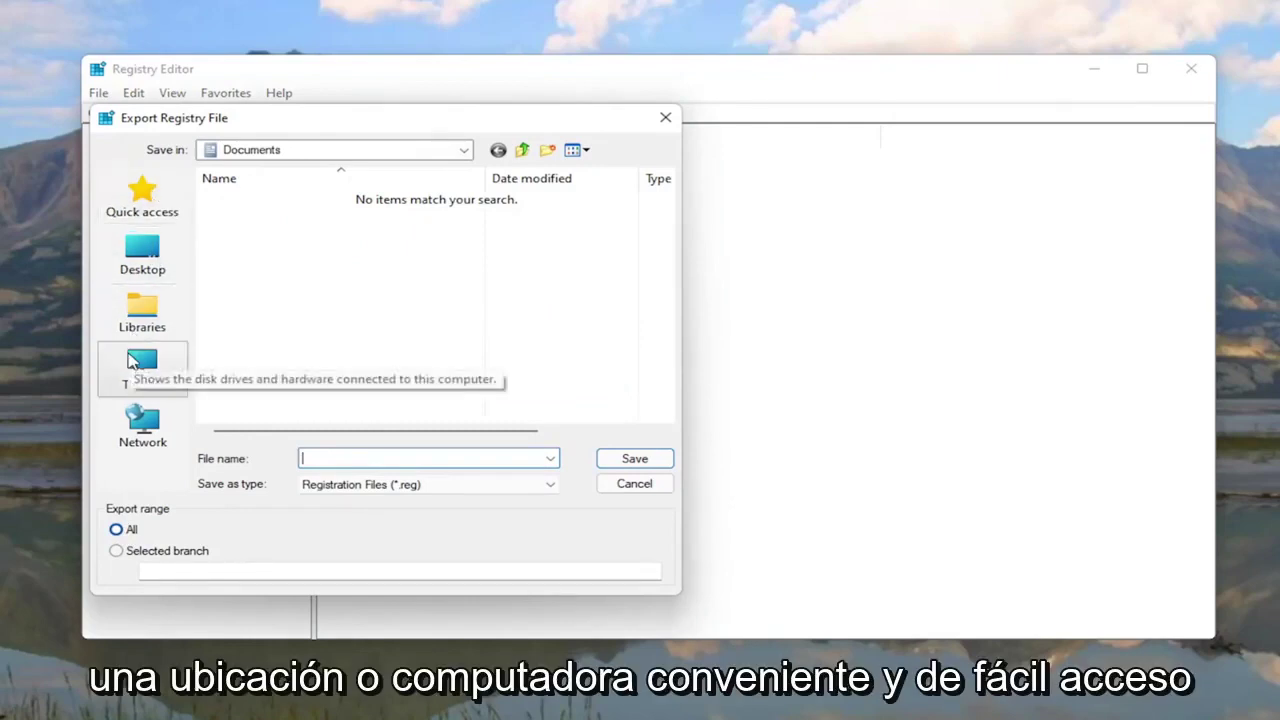
pyautogui.click(136, 256)
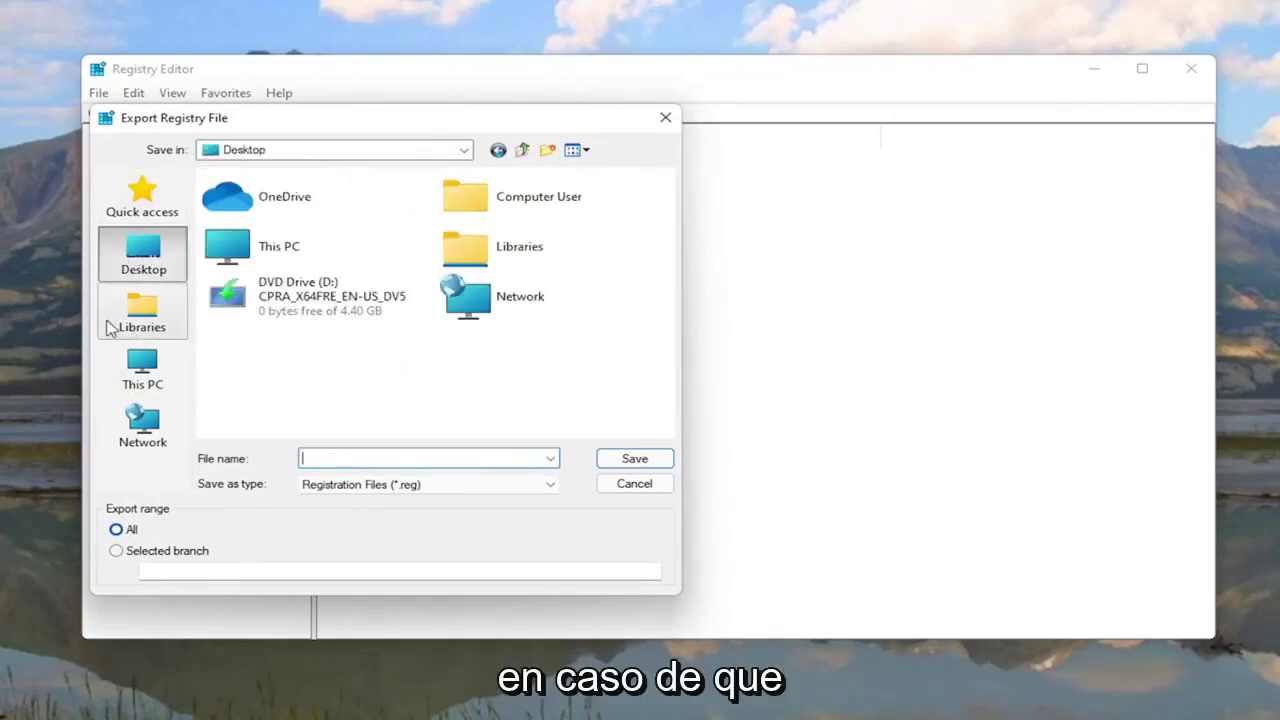
pyautogui.click(632, 484)
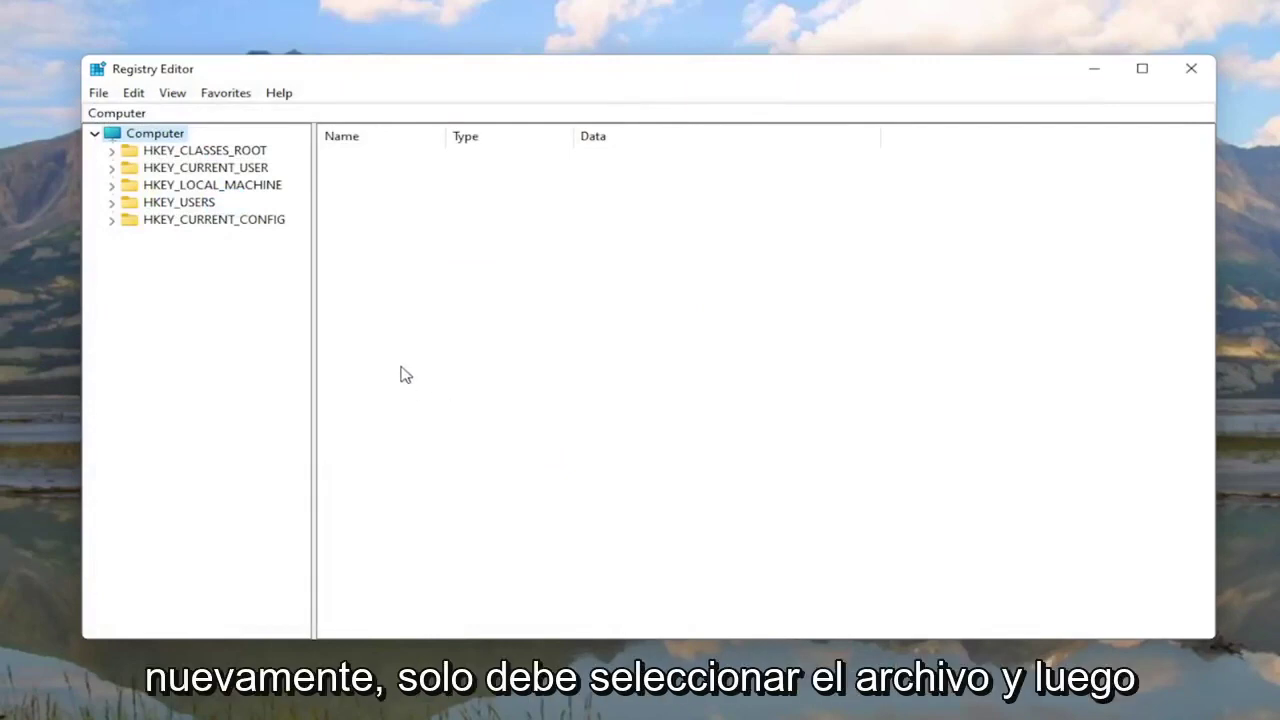
pyautogui.click(98, 93)
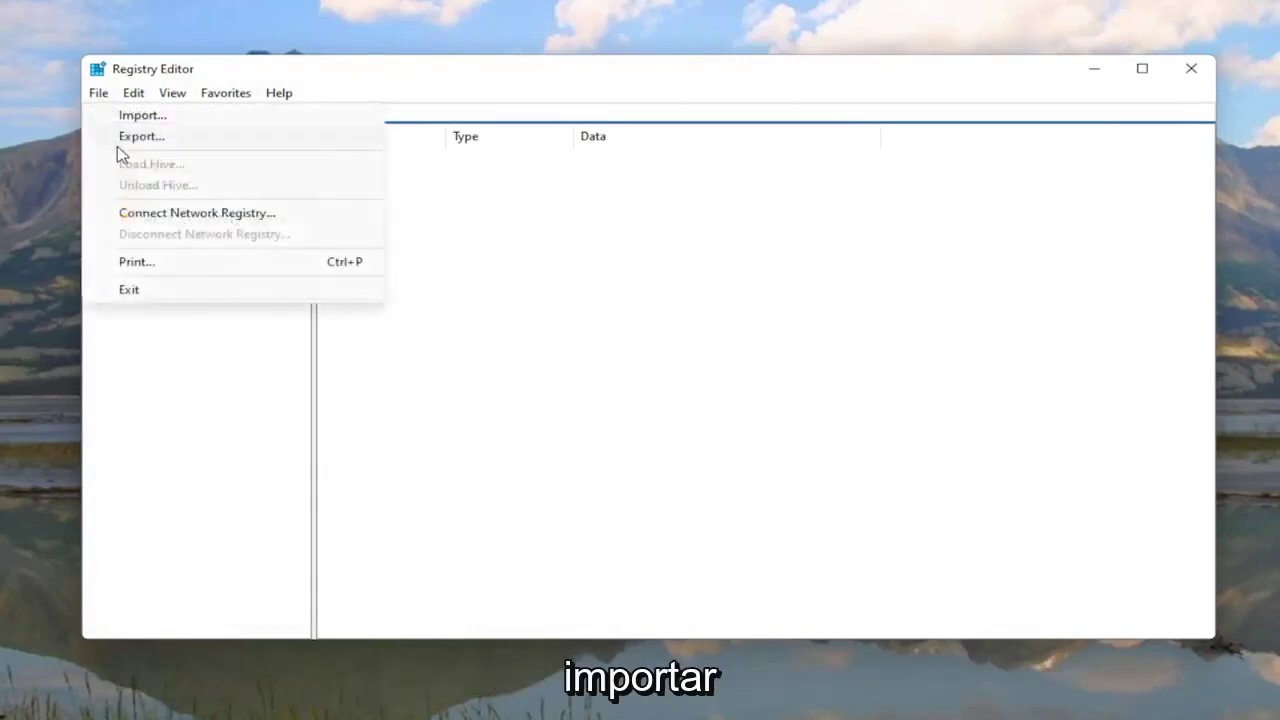
pyautogui.click(120, 114)
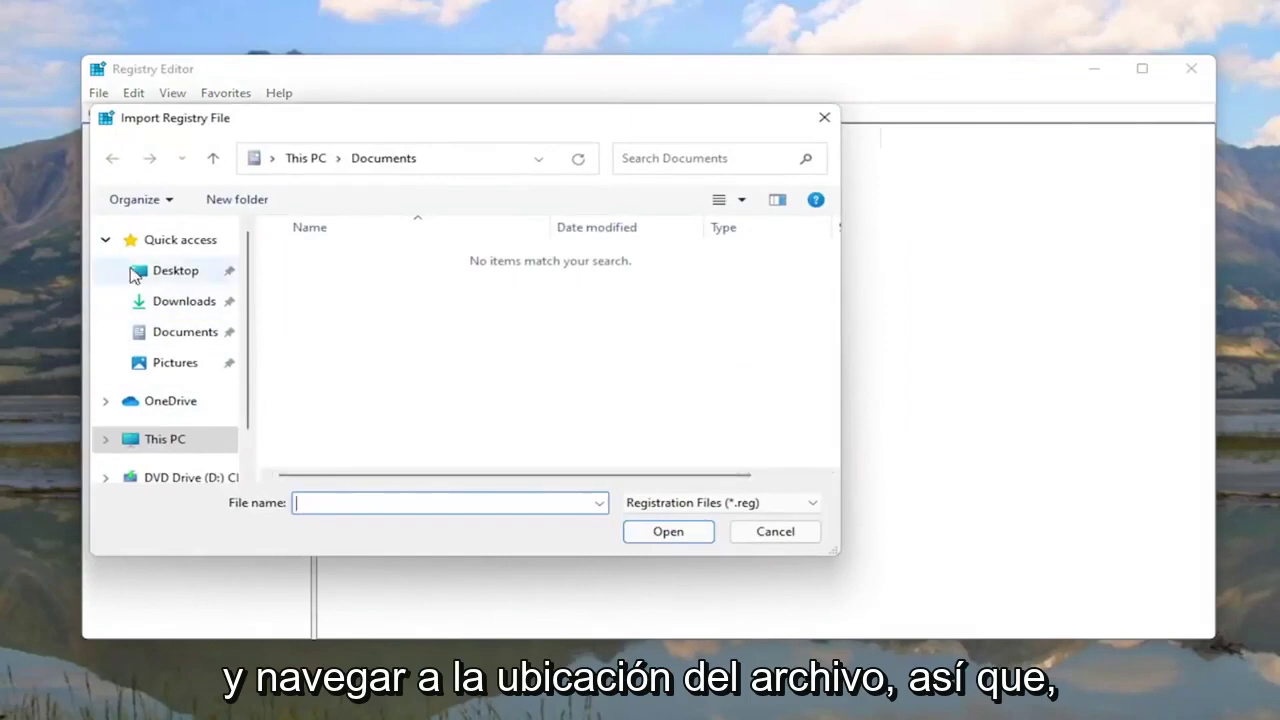
pyautogui.click(136, 273)
pyautogui.click(782, 535)
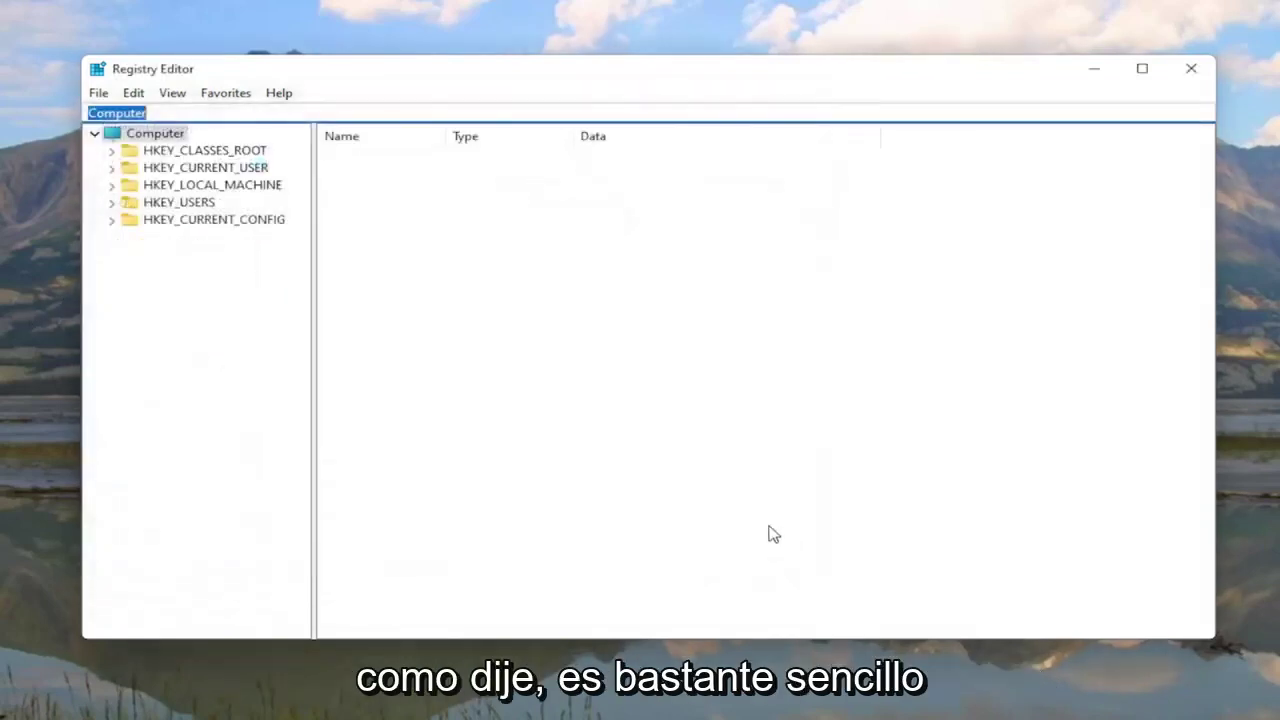
pyautogui.click(245, 383)
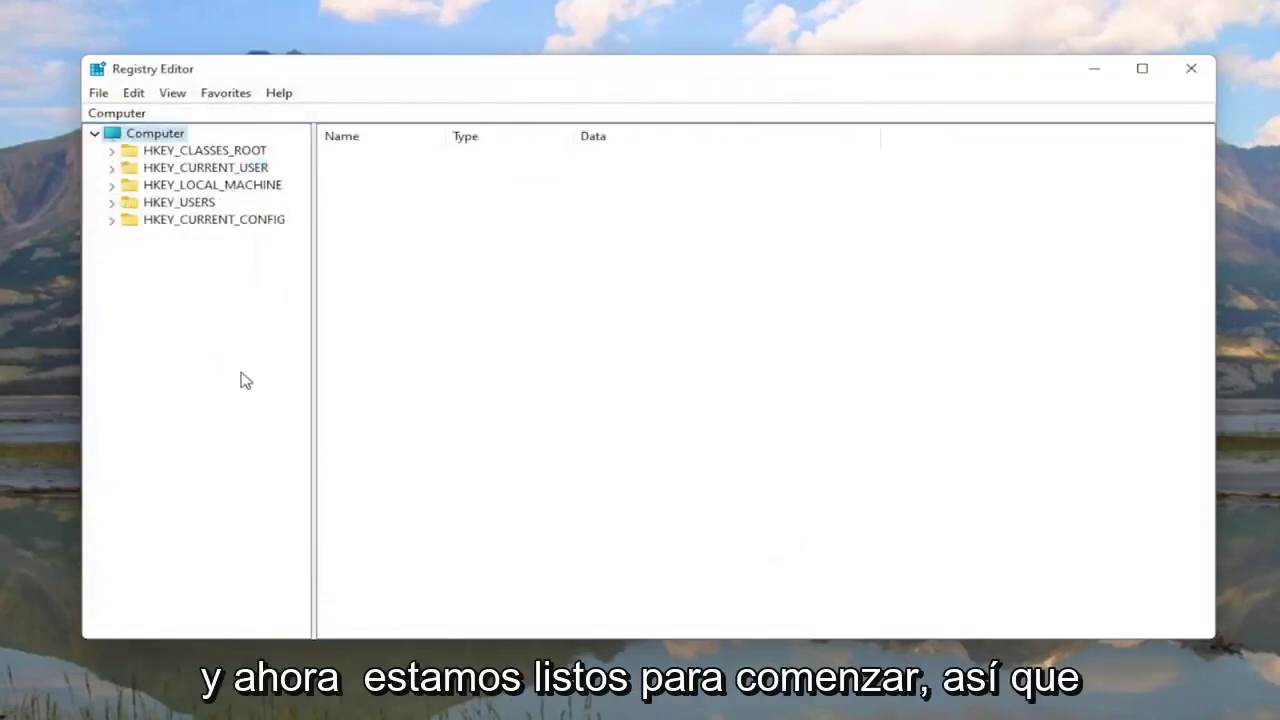
# Step: Expand HKEY_LOCAL_MACHINE > SYSTEM > ControlSet001 > Services in the registry tree
pyautogui.click(210, 188)
pyautogui.doubleClick(213, 188)
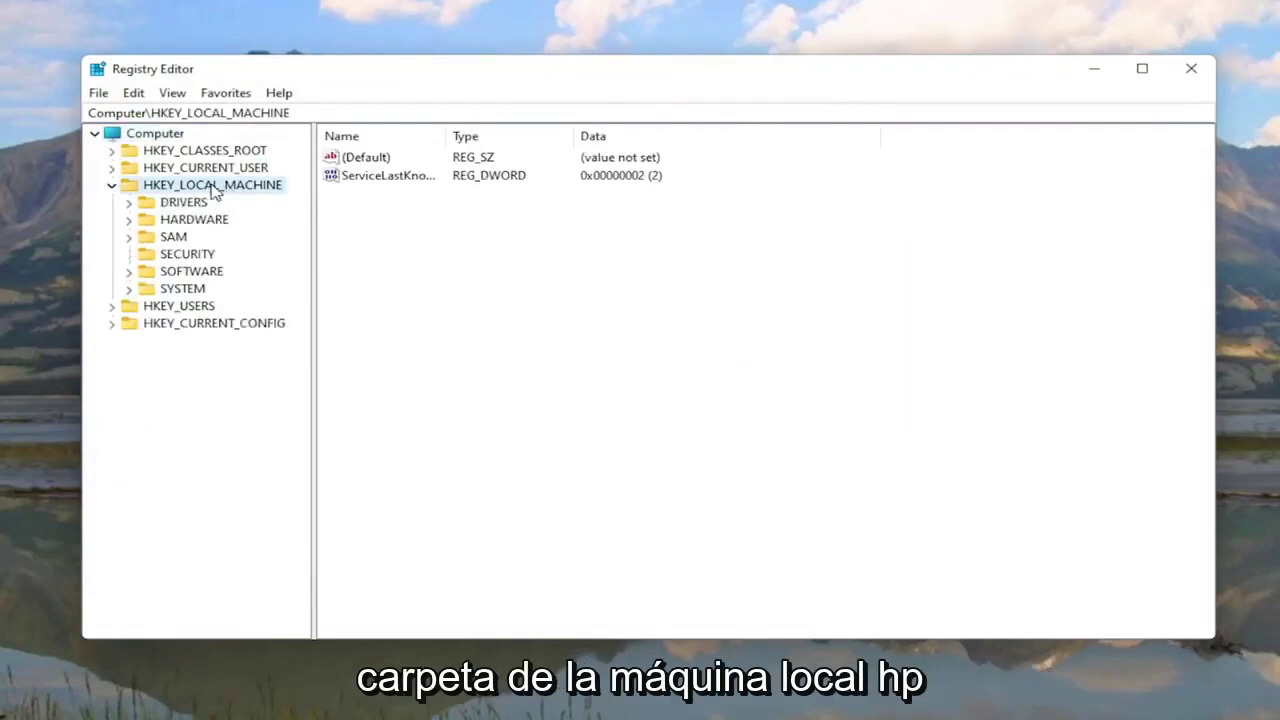
pyautogui.doubleClick(162, 290)
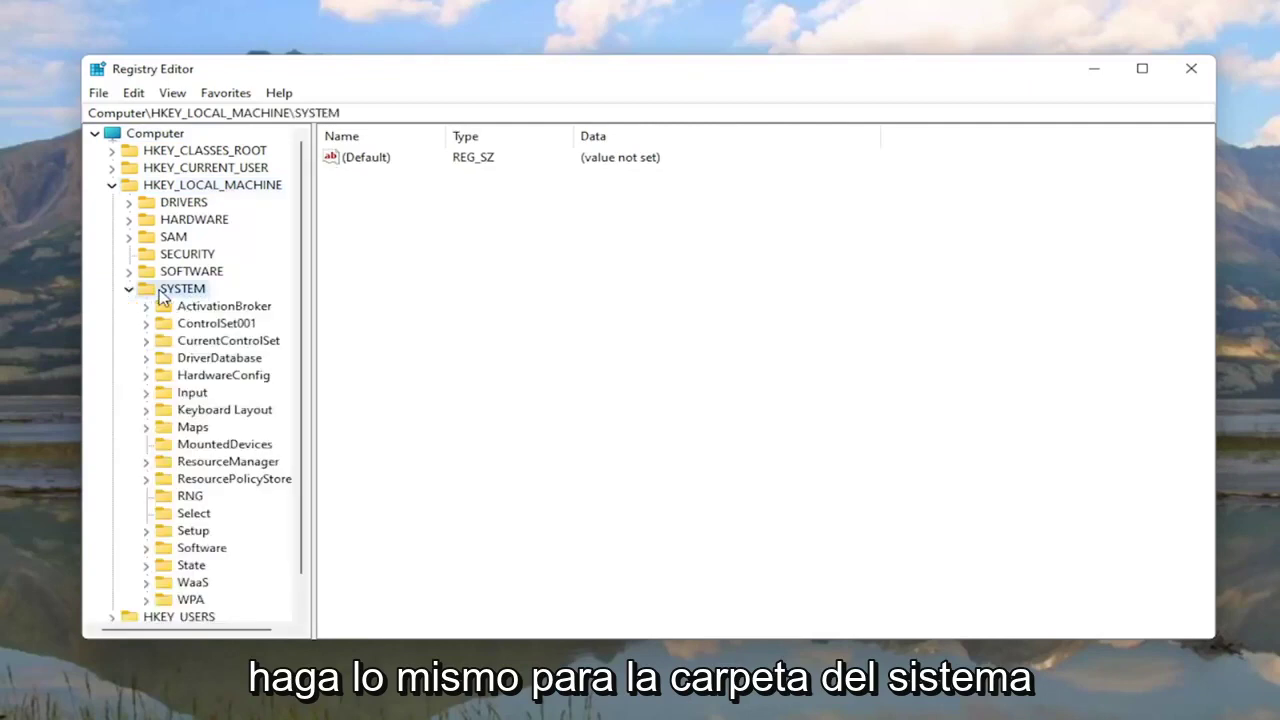
pyautogui.doubleClick(216, 324)
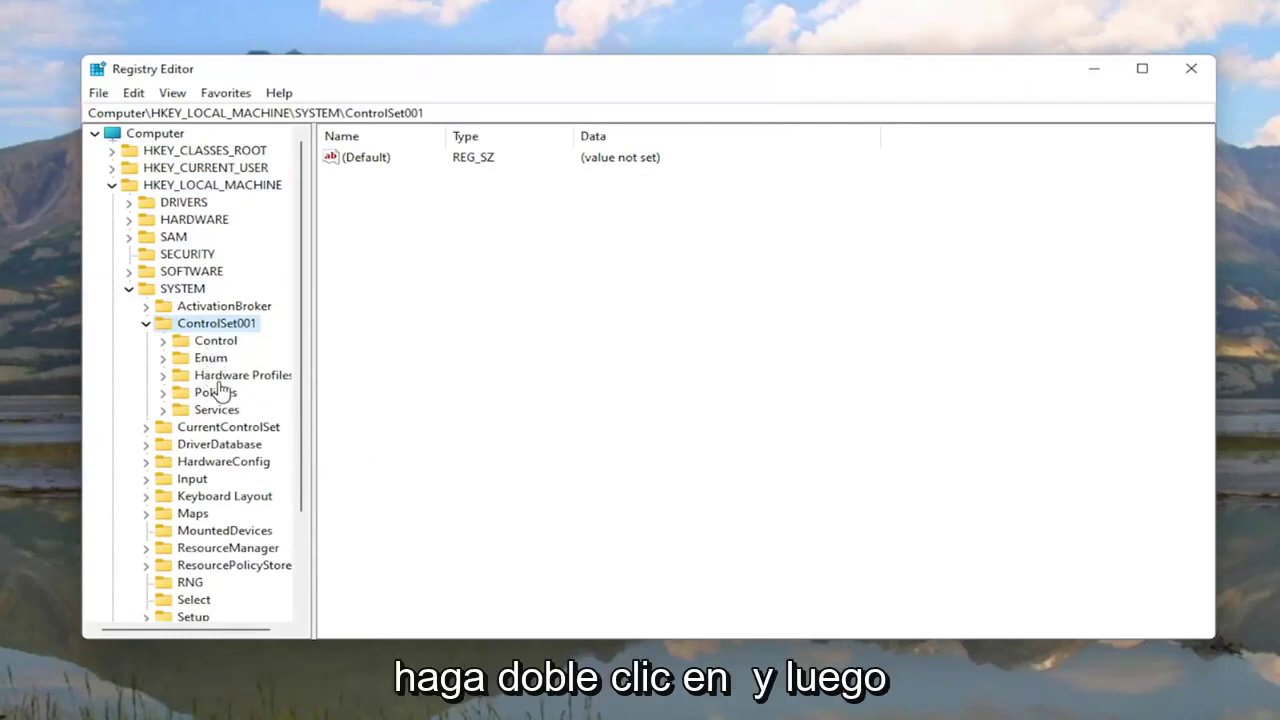
pyautogui.doubleClick(207, 411)
# Step: Scroll down the Services list and select the Ndu key to show its values
pyautogui.scroll(-3, 207, 418)
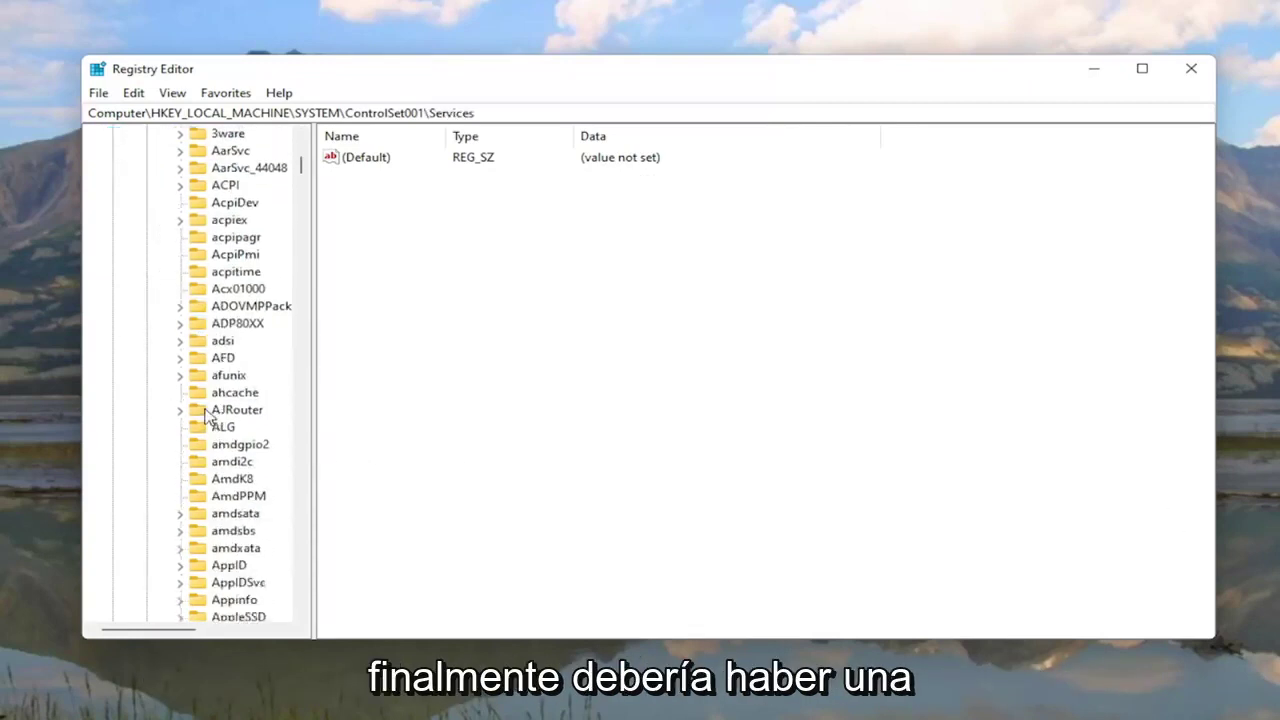
pyautogui.scroll(-5, 207, 418)
pyautogui.scroll(-8, 207, 418)
pyautogui.scroll(-9, 207, 418)
pyautogui.scroll(-7, 207, 418)
pyautogui.scroll(-9, 207, 418)
pyautogui.scroll(-9, 210, 419)
pyautogui.scroll(-12, 213, 420)
pyautogui.scroll(-7, 213, 418)
pyautogui.scroll(-5, 220, 400)
pyautogui.scroll(-5, 228, 385)
pyautogui.scroll(-5, 224, 478)
pyautogui.scroll(-6, 223, 484)
pyautogui.scroll(-3, 223, 484)
pyautogui.scroll(-6, 223, 484)
pyautogui.scroll(-10, 224, 484)
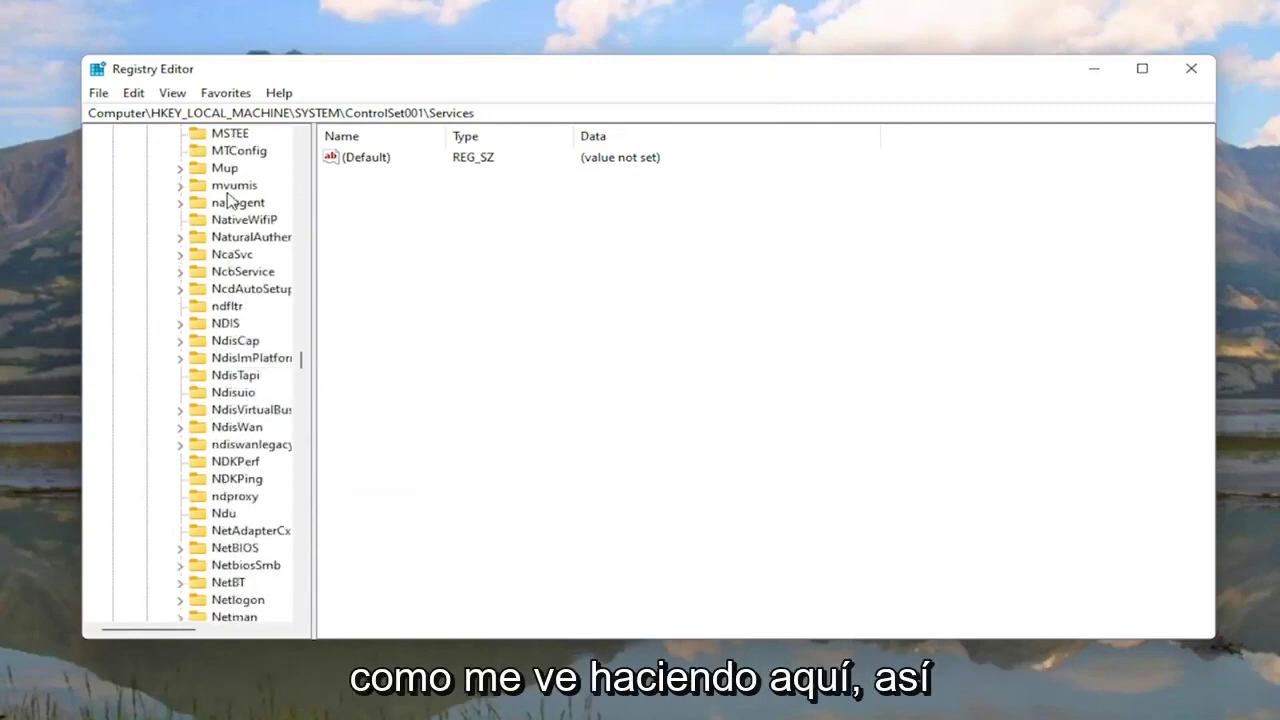
pyautogui.click(226, 514)
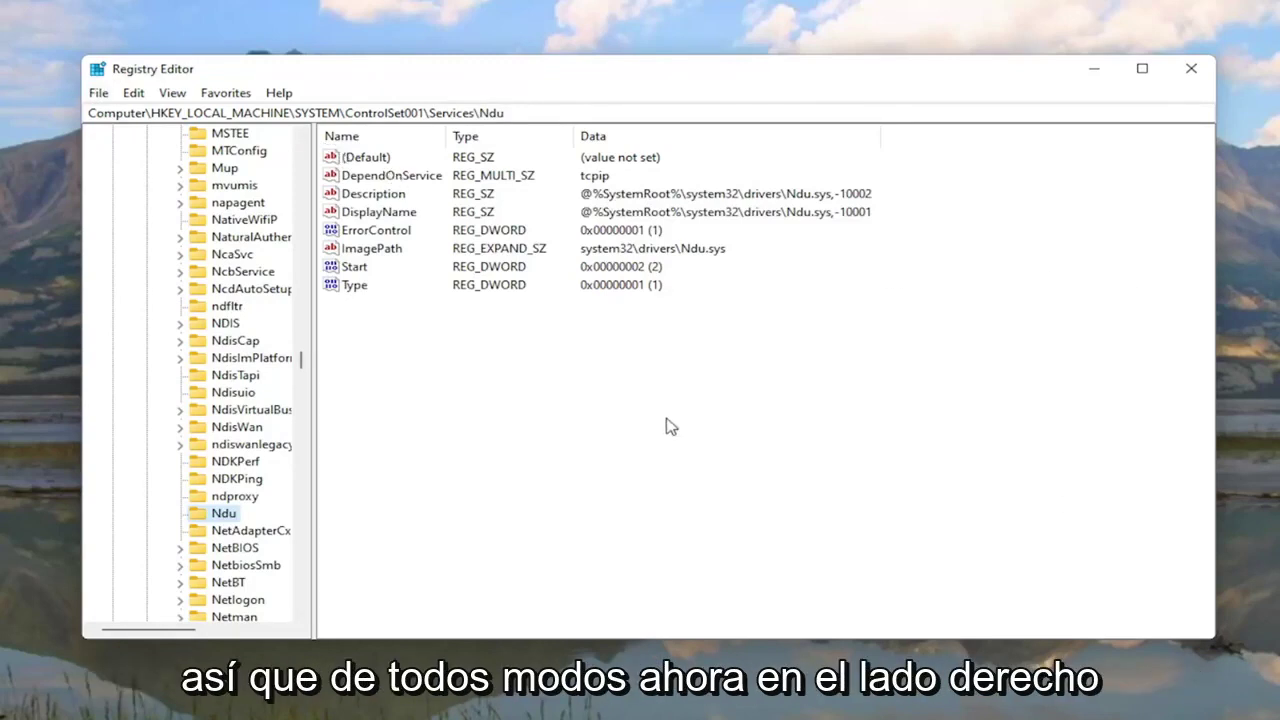
# Step: Change the Ndu service's Start value data to 4 without adding new values
pyautogui.click(352, 267)
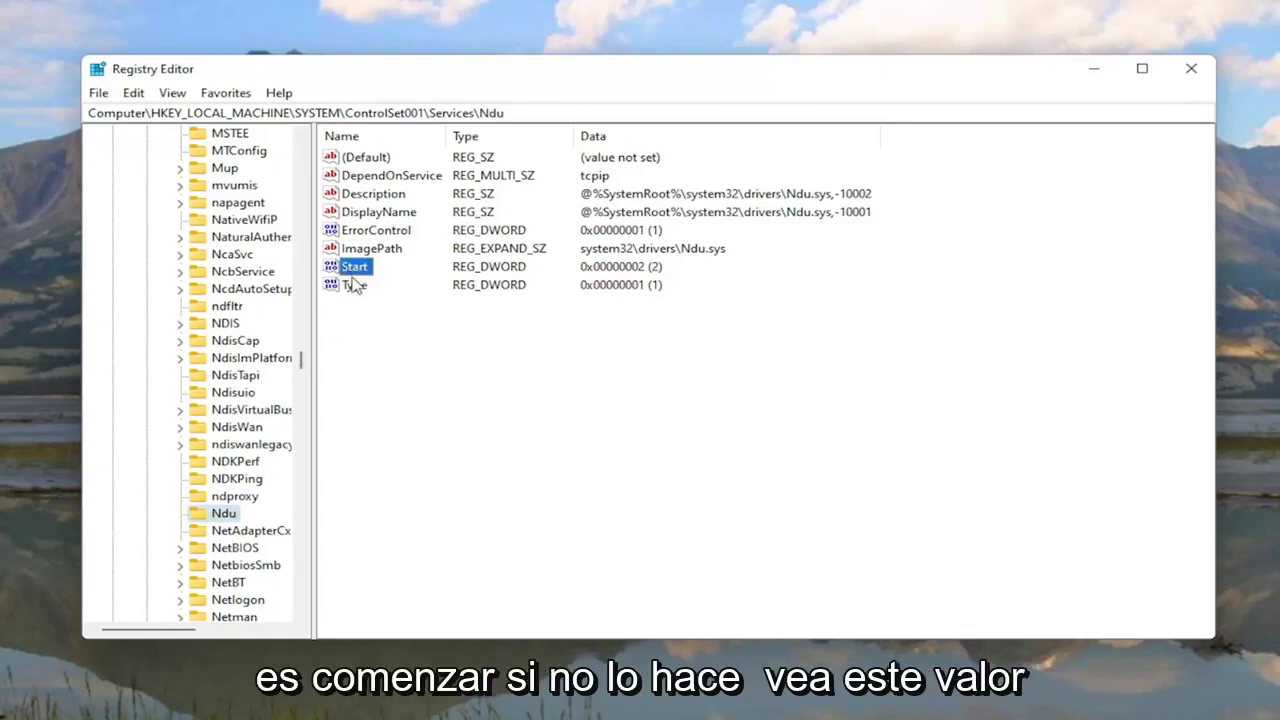
pyautogui.rightClick(402, 353)
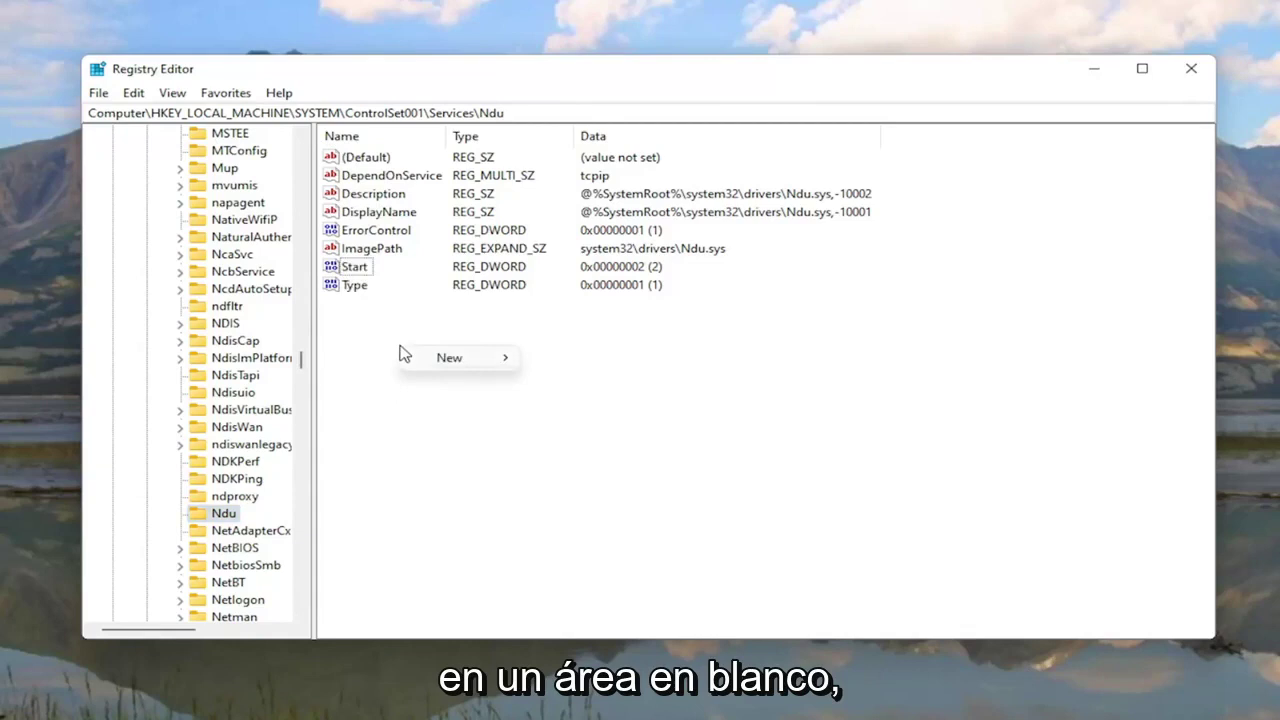
pyautogui.click(456, 360)
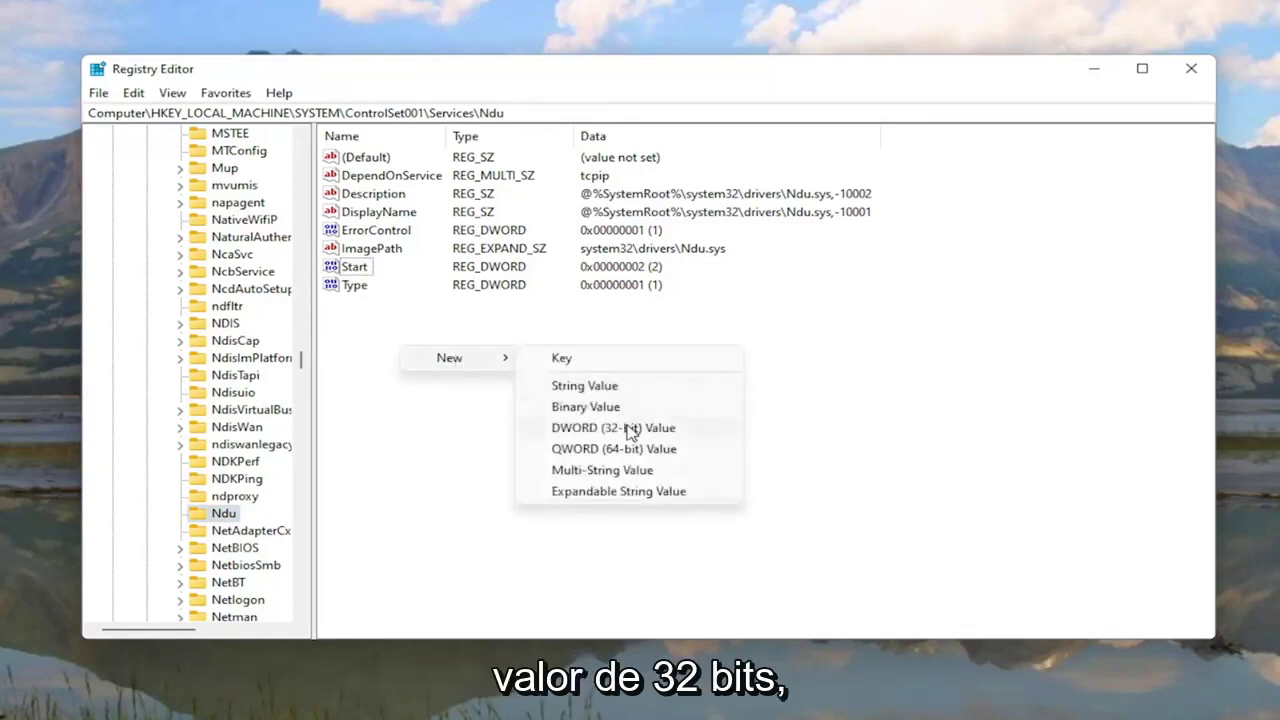
pyautogui.click(346, 380)
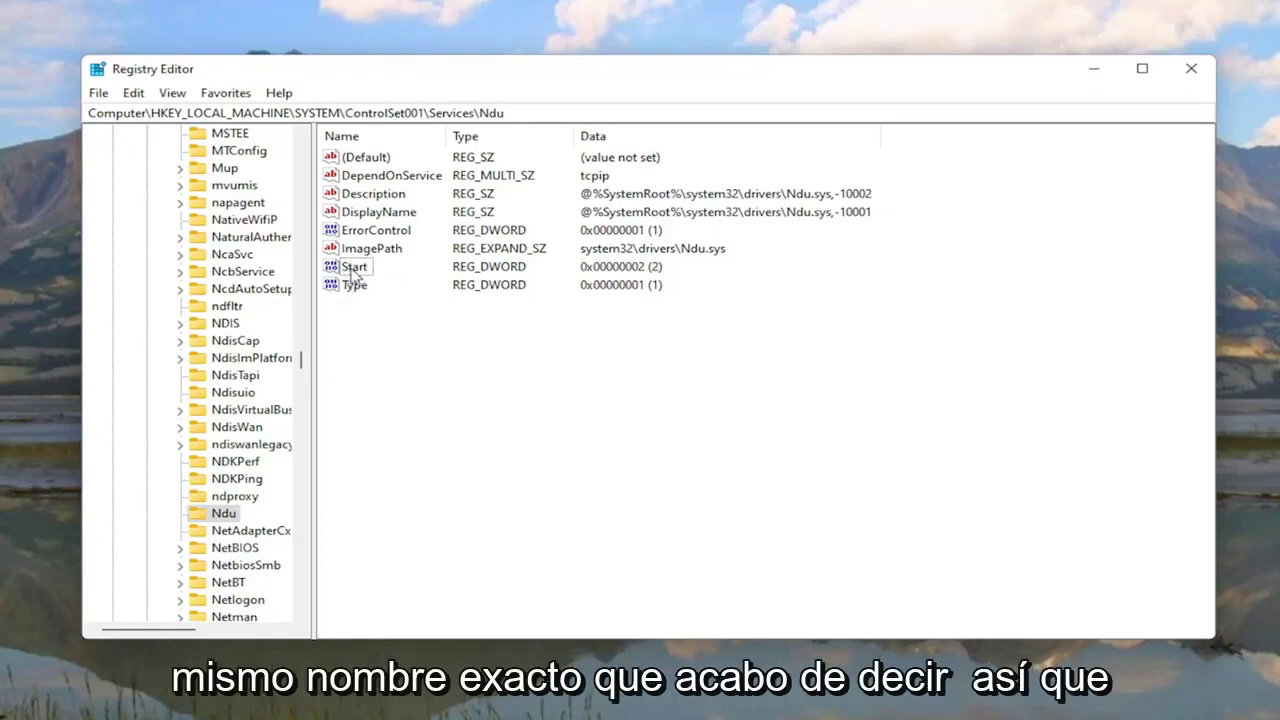
pyautogui.doubleClick(357, 272)
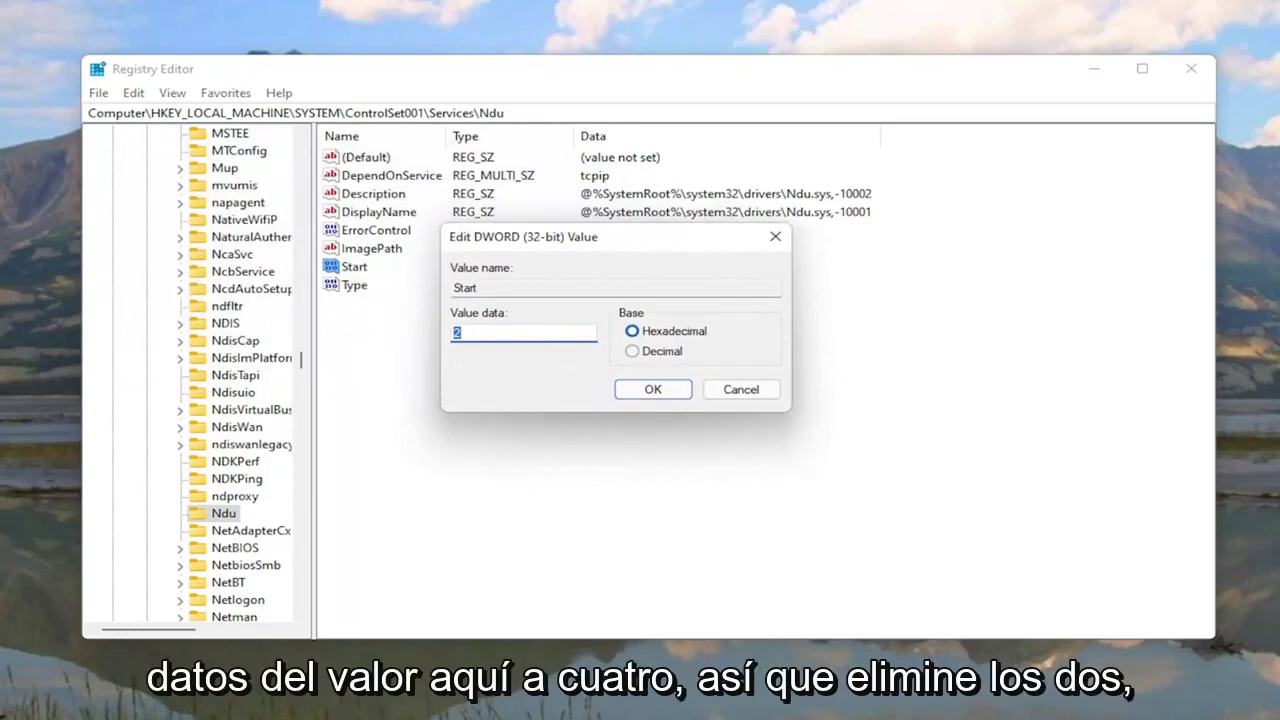
pyautogui.write('4')
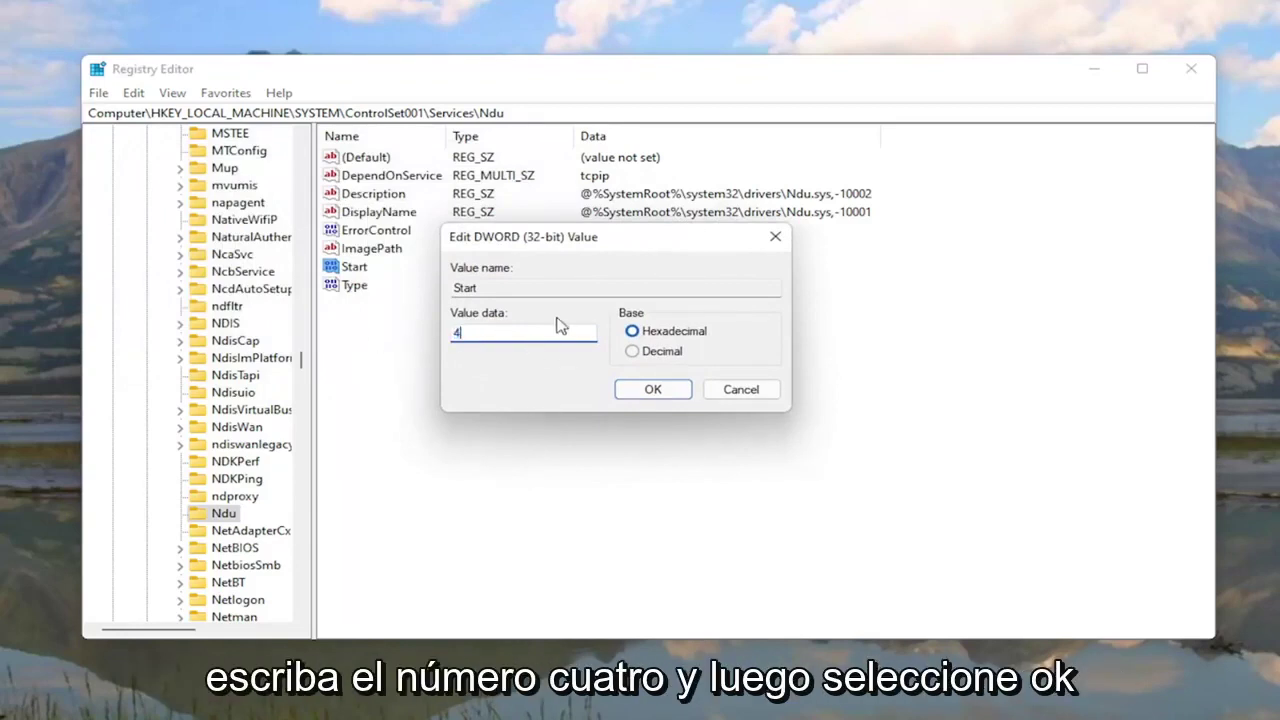
pyautogui.click(653, 390)
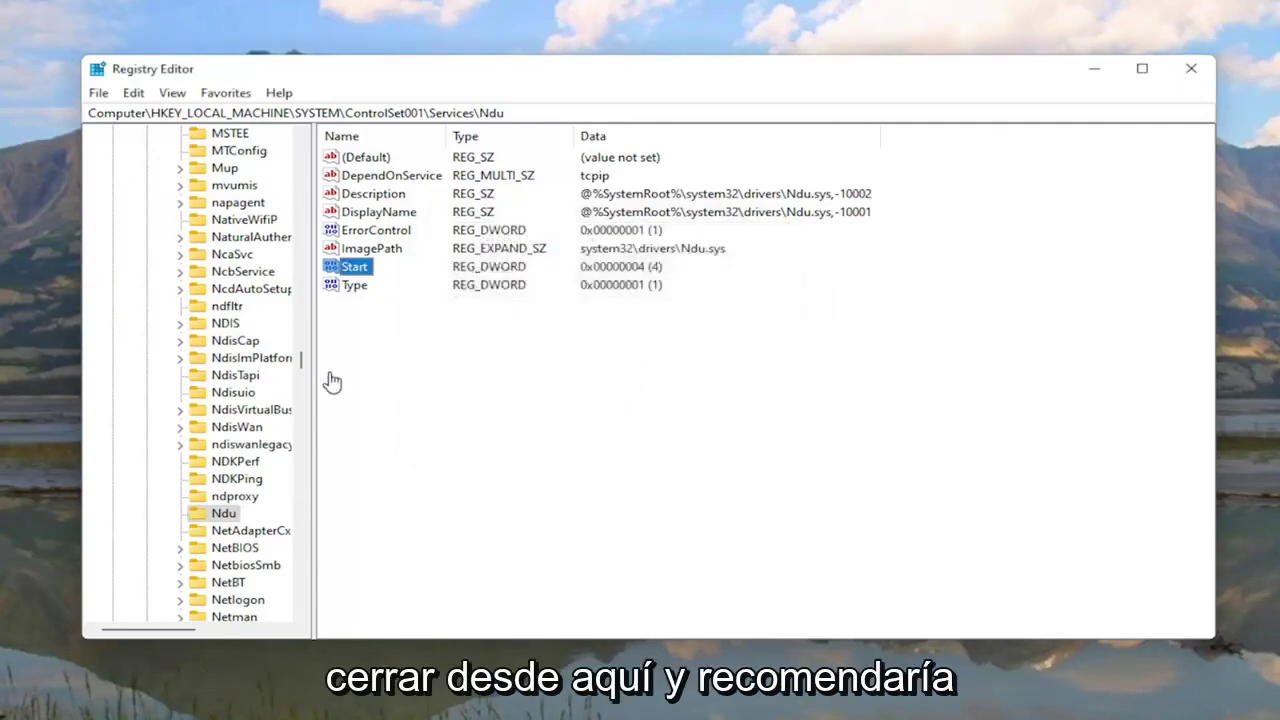
# Step: Collapse the registry tree back to HKEY_LOCAL_MACHINE and close Registry Editor
pyautogui.scroll(20, 250, 362)
pyautogui.scroll(10, 250, 362)
pyautogui.scroll(5, 250, 362)
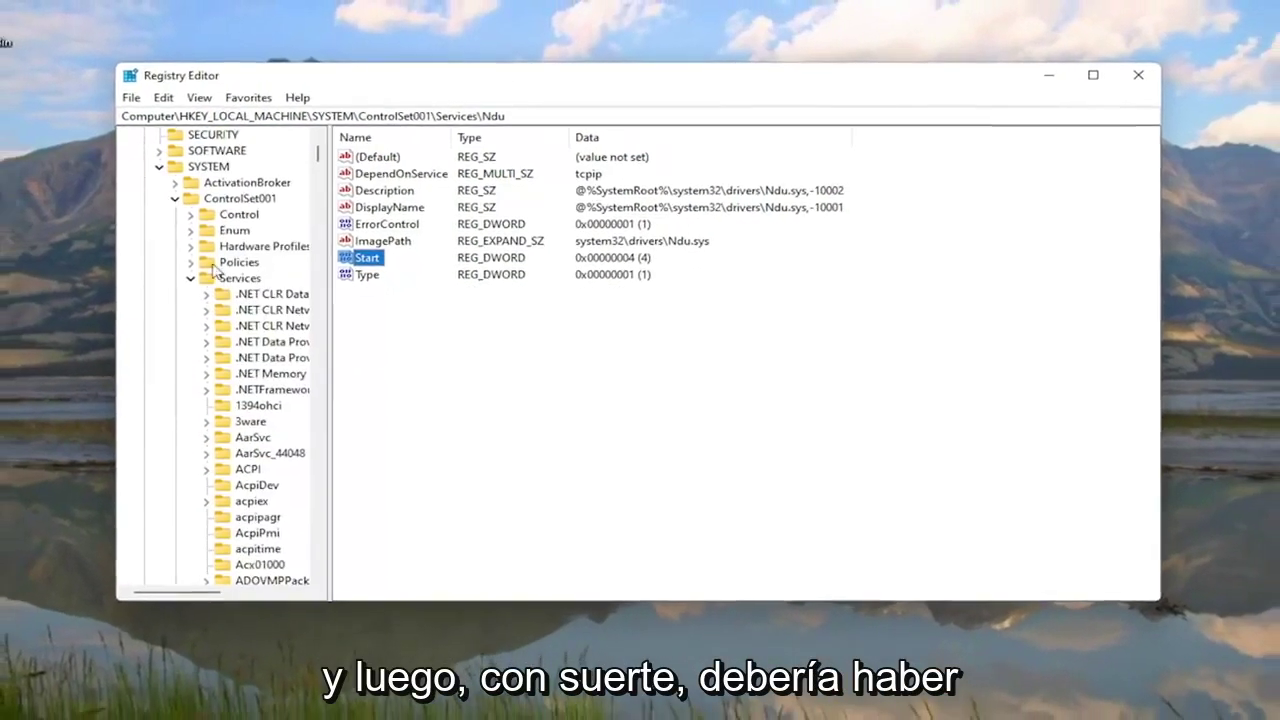
pyautogui.click(209, 376)
pyautogui.click(206, 295)
pyautogui.click(192, 266)
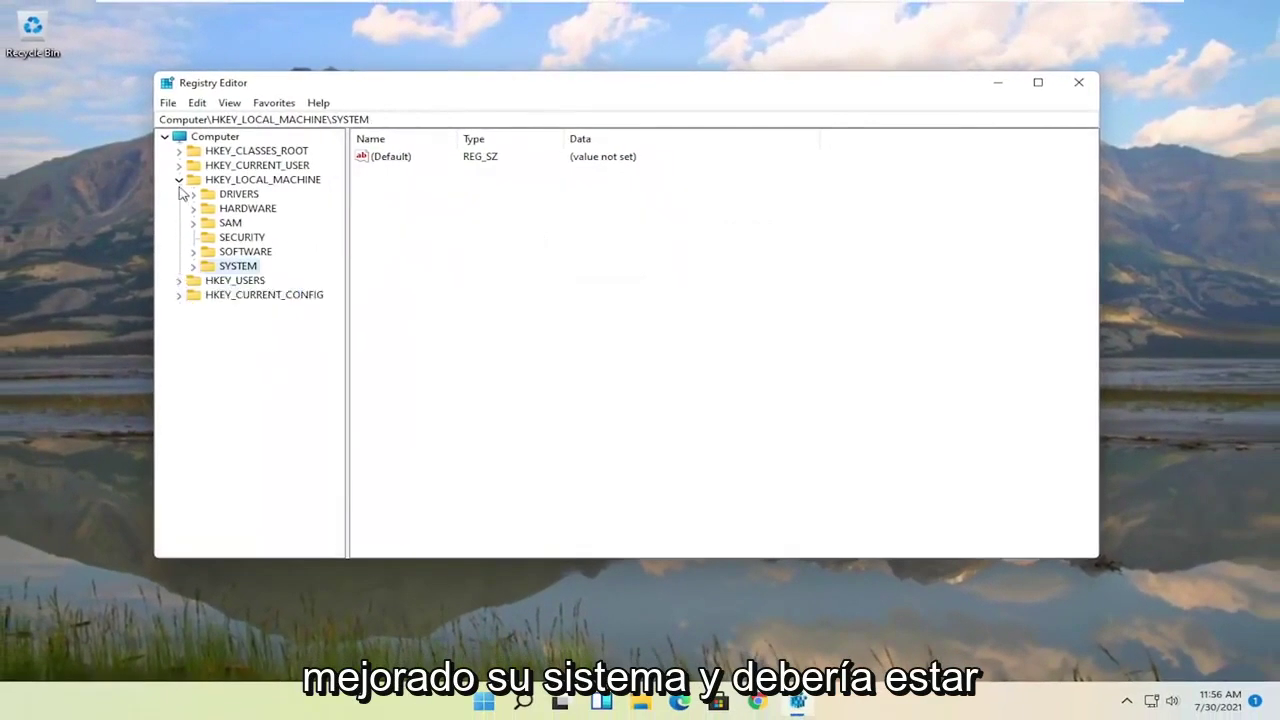
pyautogui.click(178, 180)
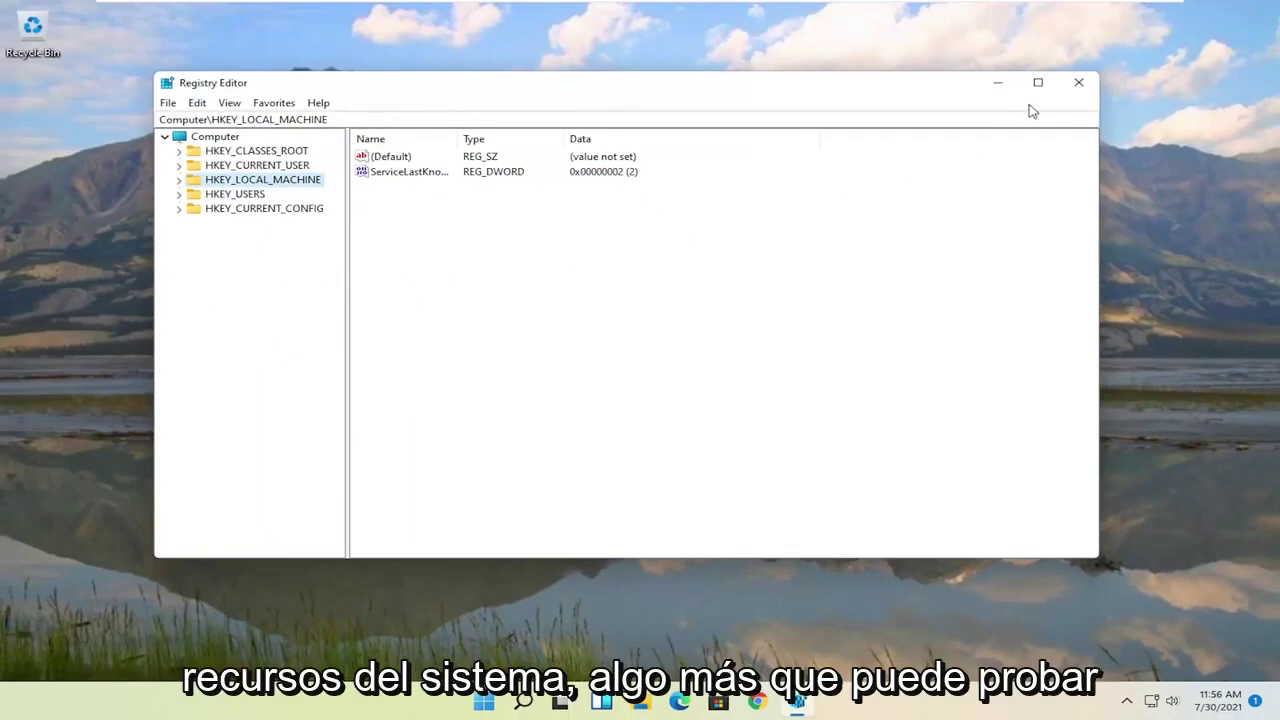
pyautogui.click(1077, 84)
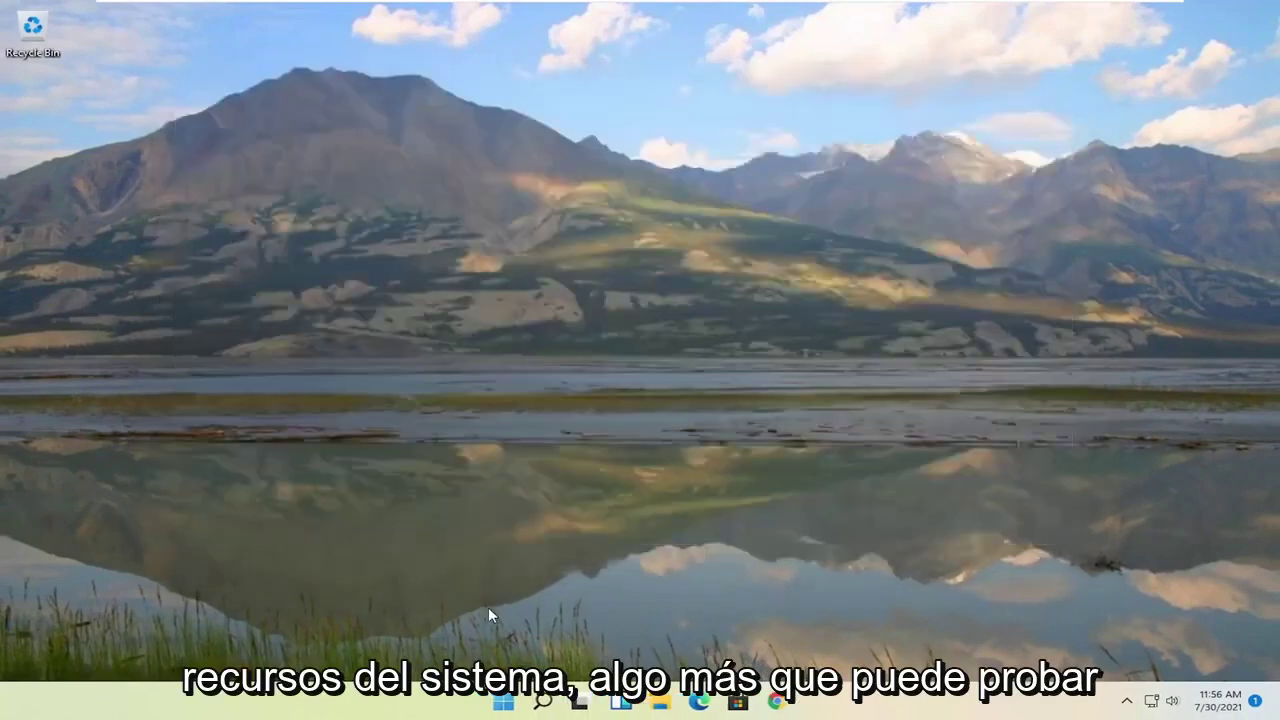
# Step: Open the Services console from a 'services' search
pyautogui.click(540, 703)
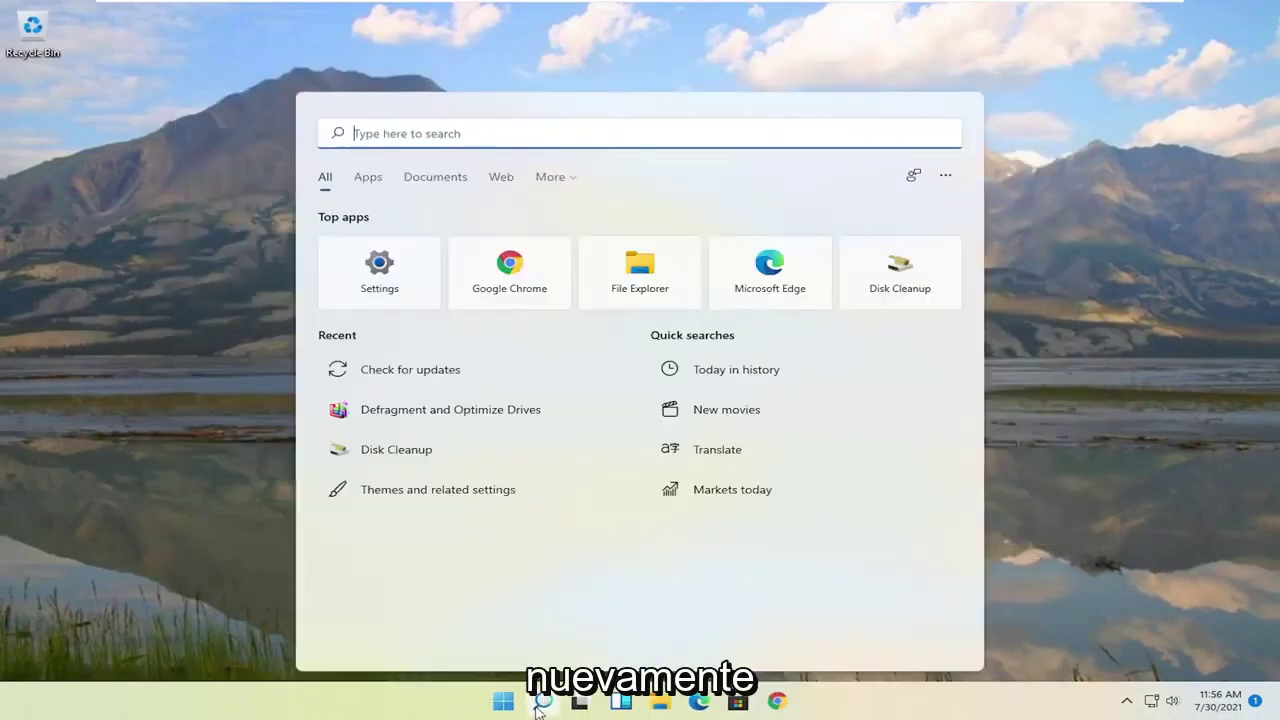
pyautogui.write('services')
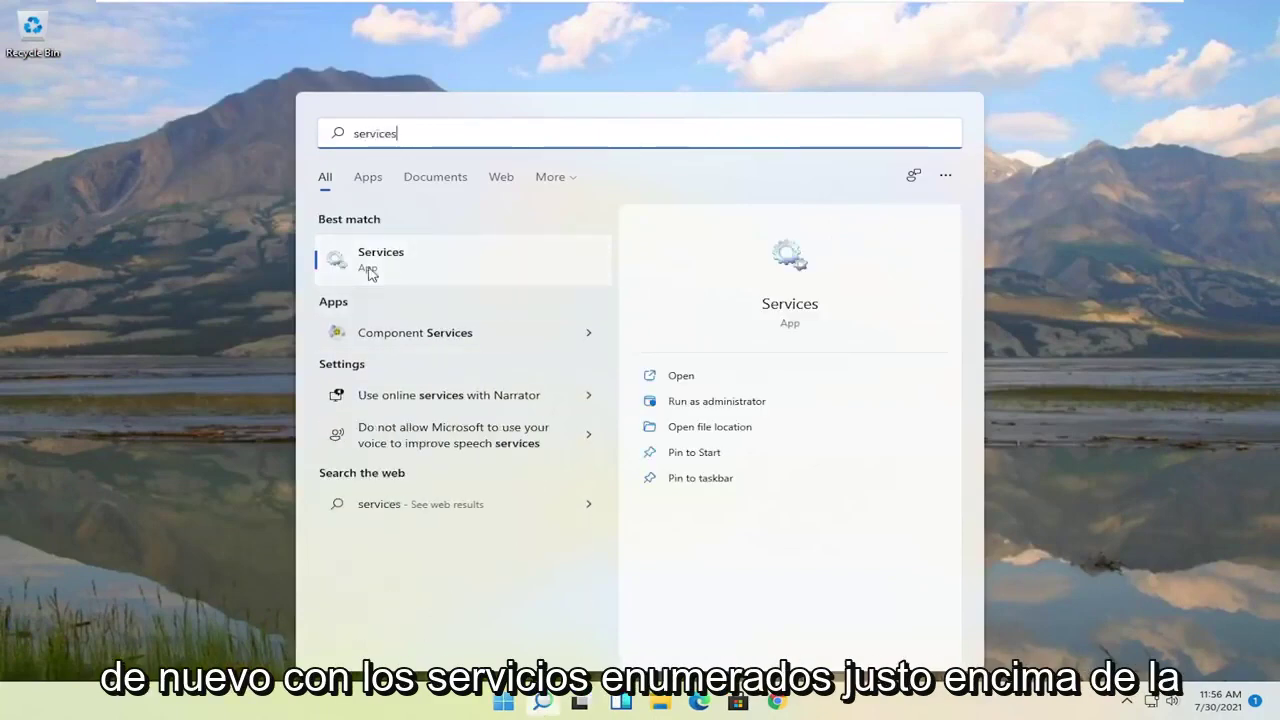
pyautogui.click(372, 268)
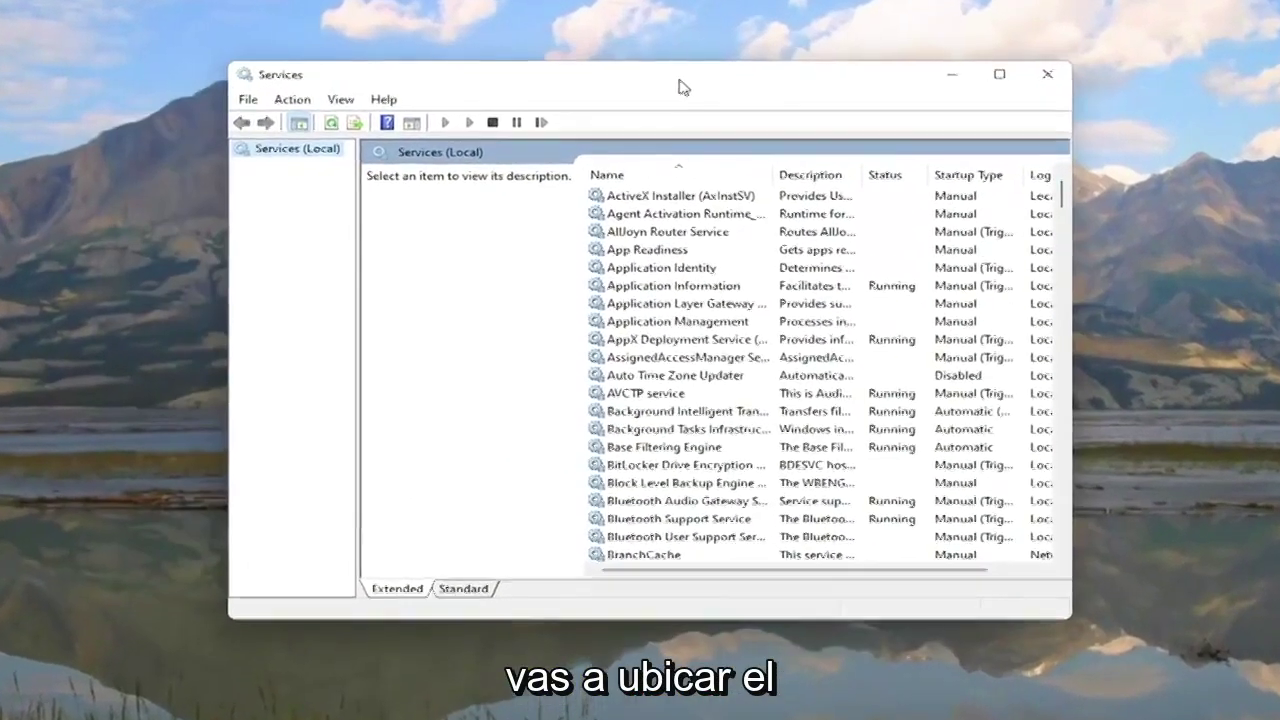
# Step: Scroll down the services list and select SysMain
pyautogui.scroll(-8, 740, 385)
pyautogui.scroll(-7, 729, 394)
pyautogui.scroll(-7, 729, 394)
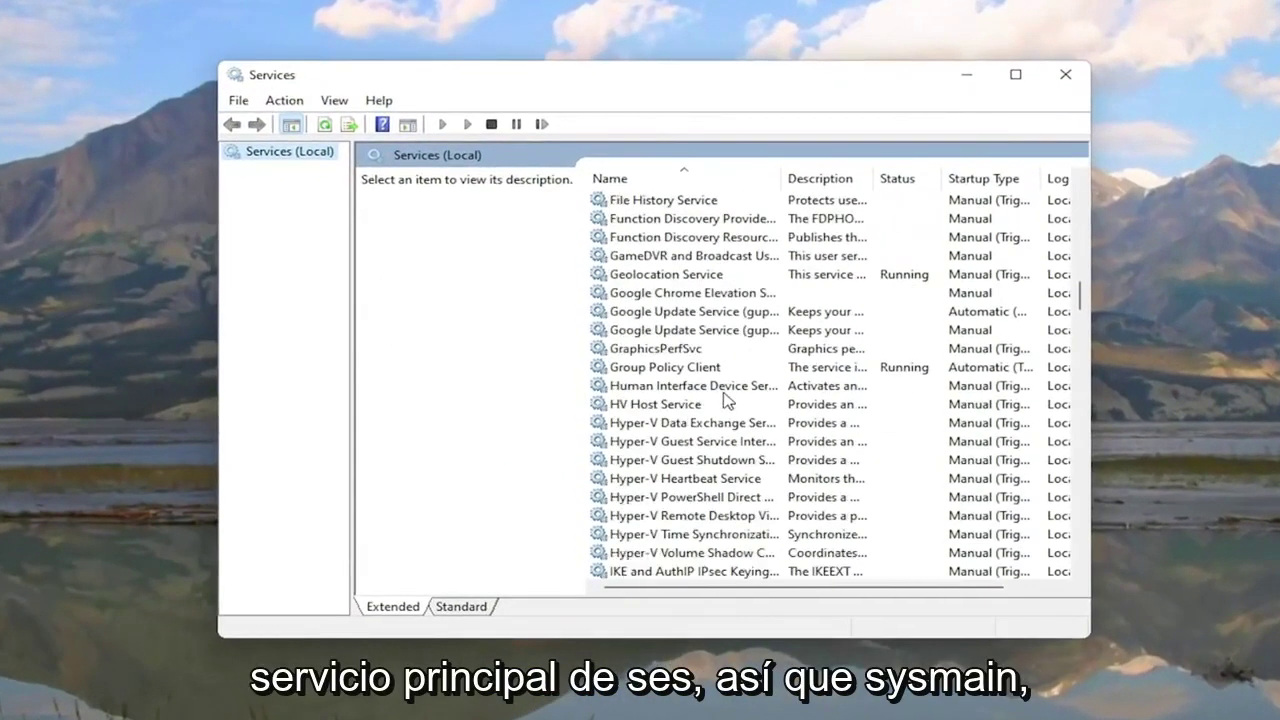
pyautogui.scroll(-7, 727, 400)
pyautogui.scroll(-7, 727, 400)
pyautogui.scroll(-10, 727, 400)
pyautogui.scroll(-1, 727, 400)
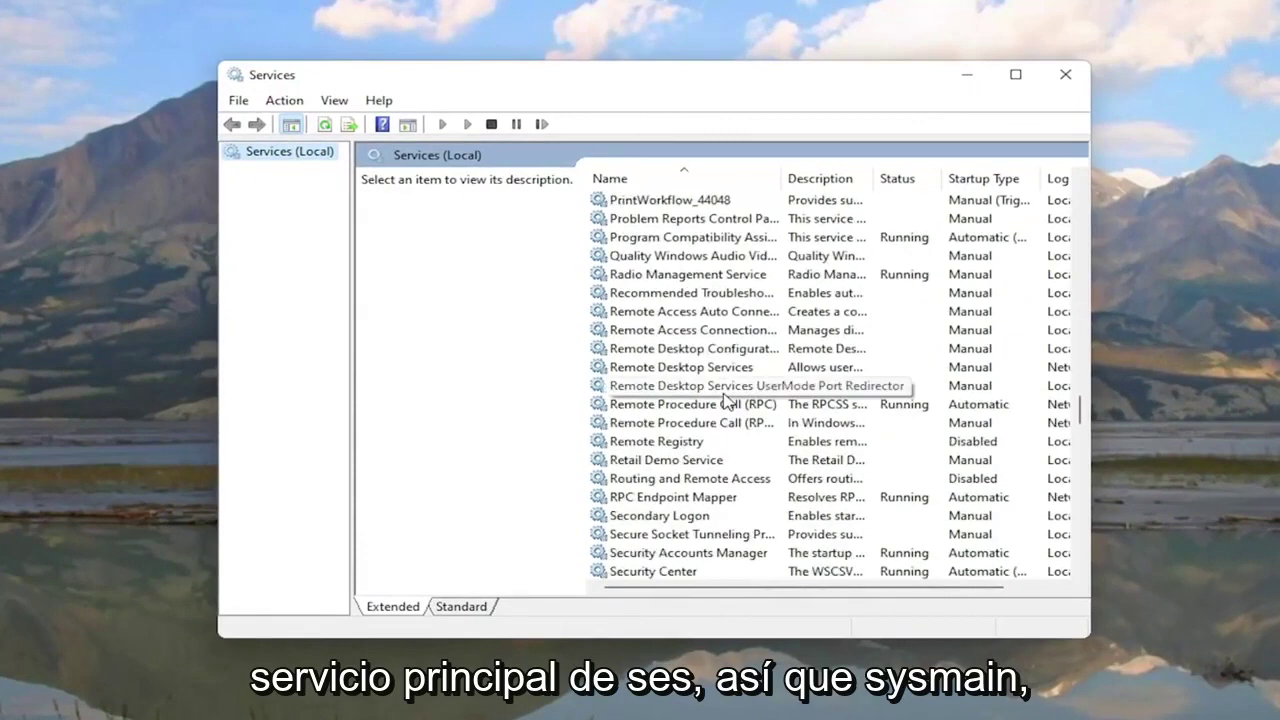
pyautogui.scroll(-8, 727, 400)
pyautogui.scroll(-3, 727, 400)
pyautogui.click(620, 388)
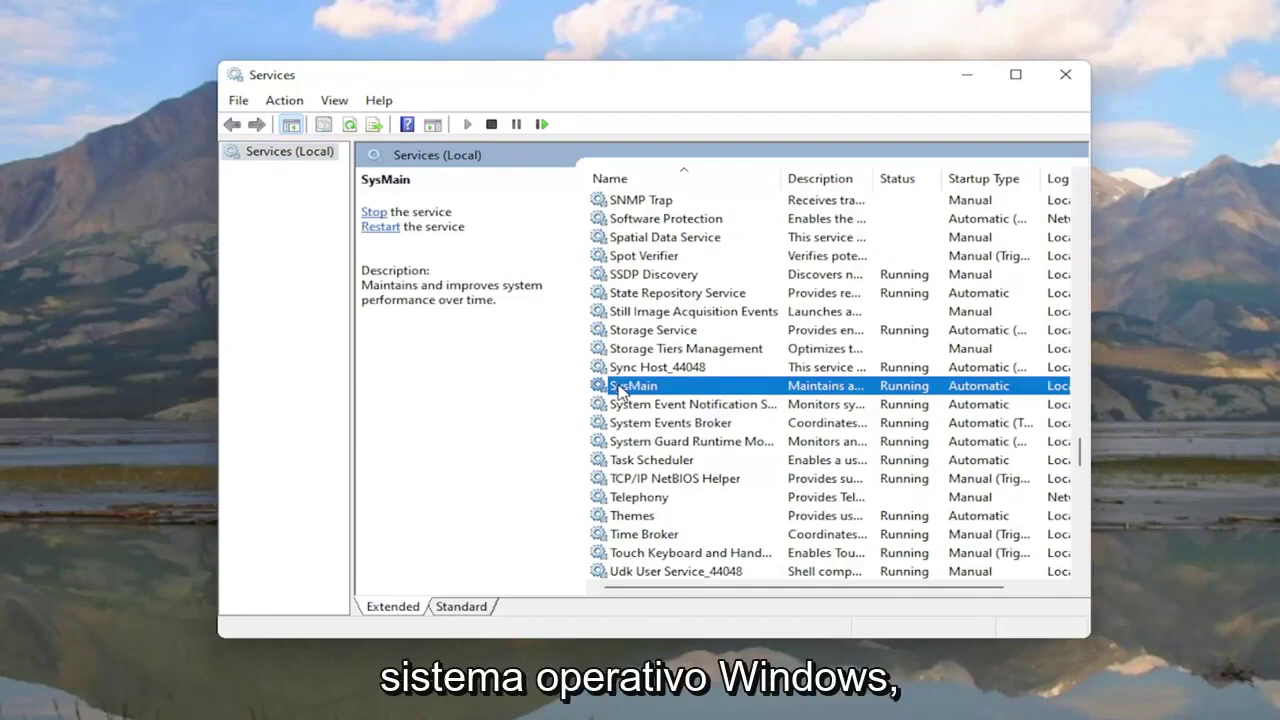
# Step: Set SysMain's startup type to Disabled, stop the service, confirm, and close Services
pyautogui.doubleClick(620, 390)
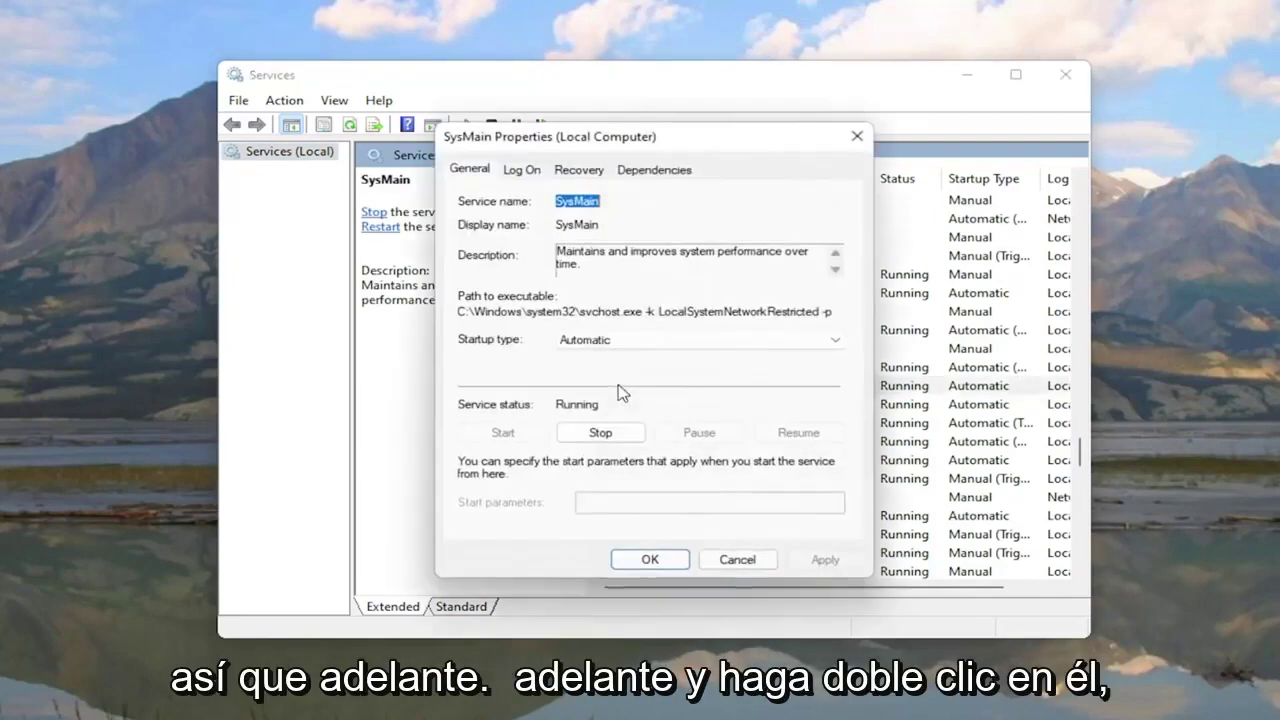
pyautogui.click(570, 342)
pyautogui.click(575, 399)
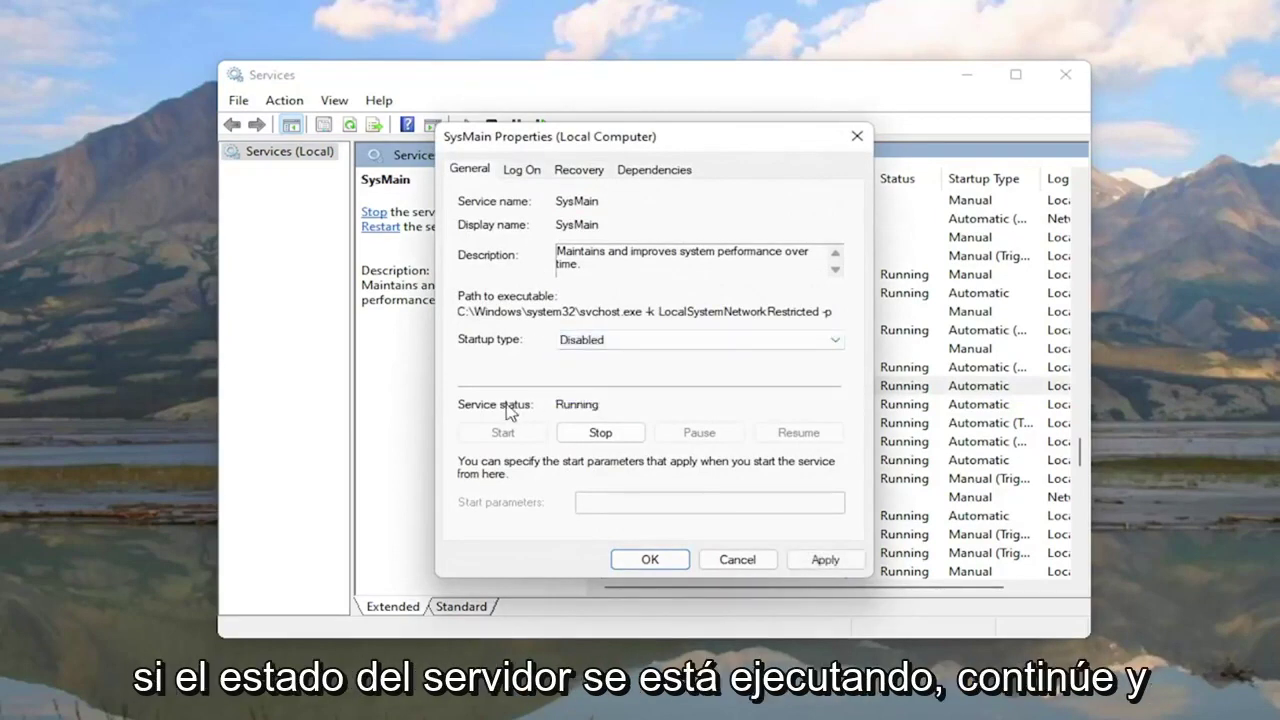
pyautogui.click(600, 432)
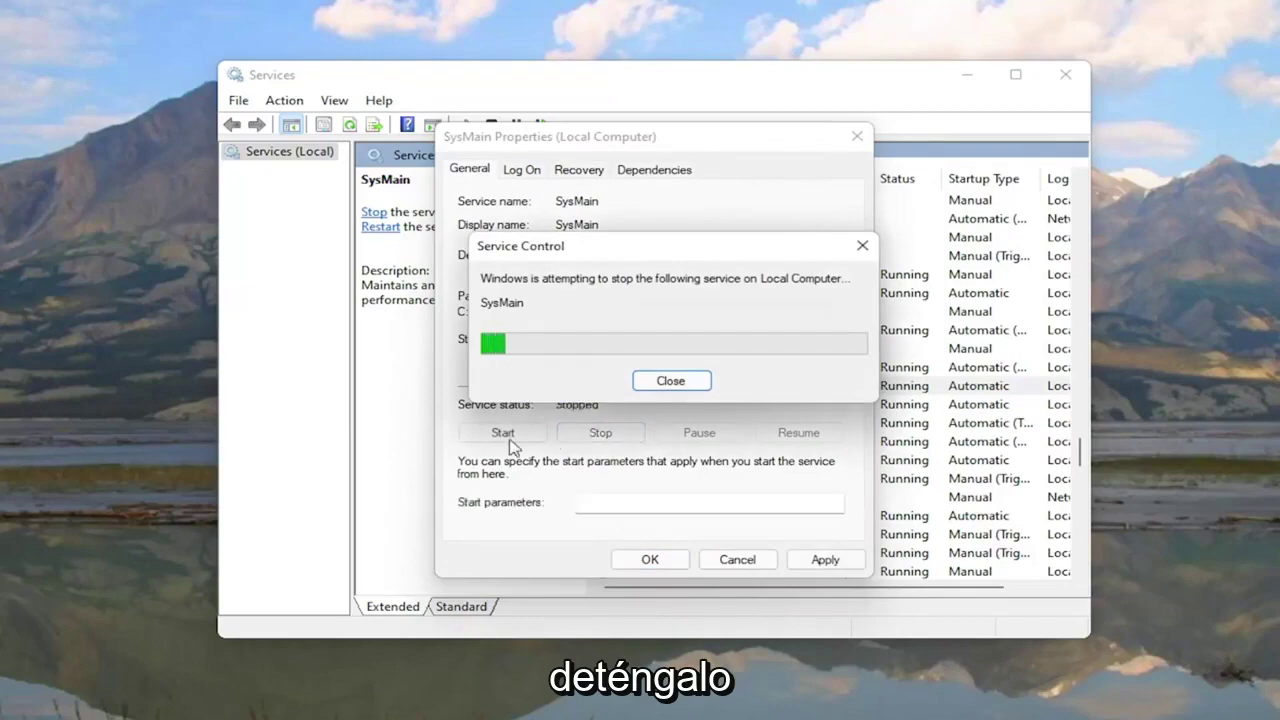
pyautogui.click(825, 560)
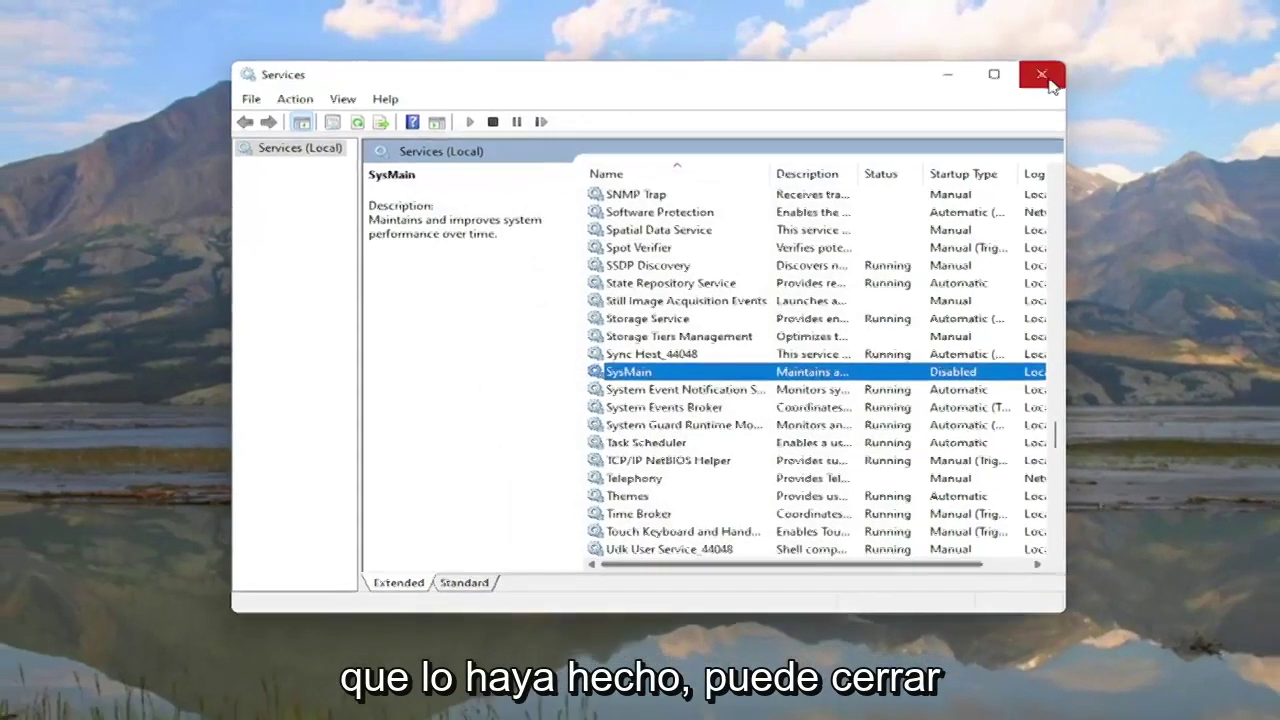
pyautogui.click(1048, 82)
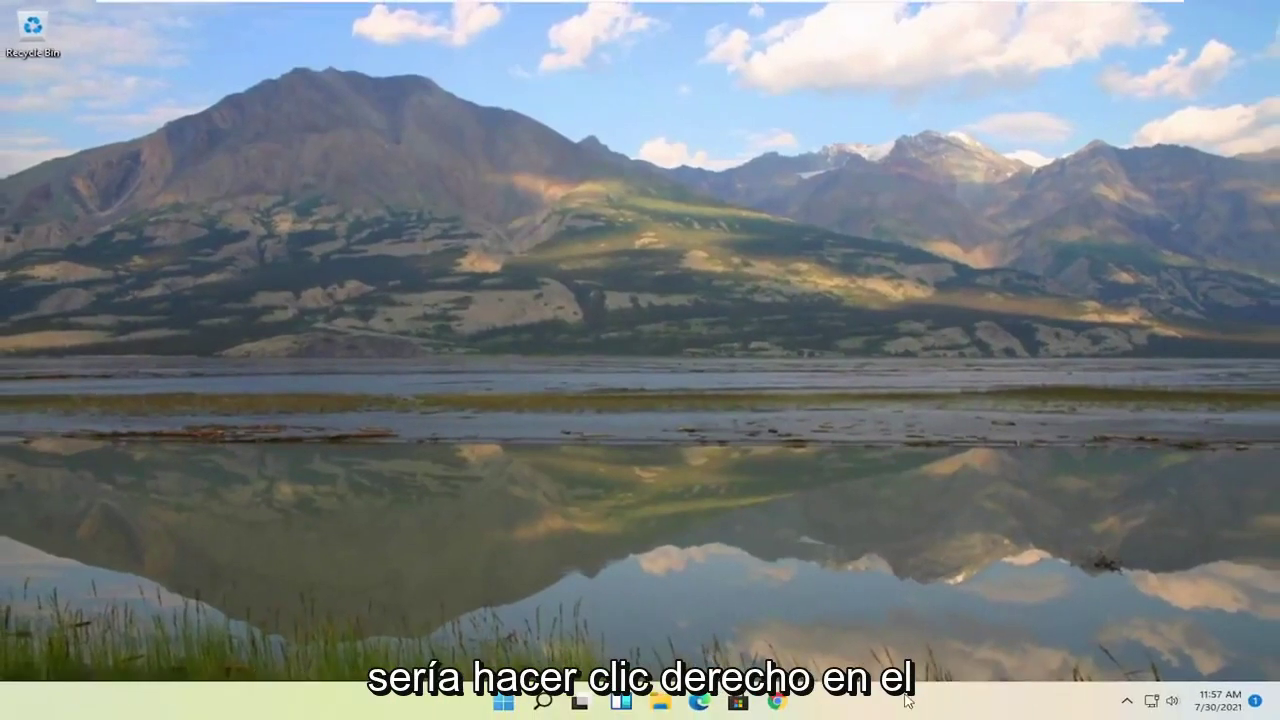
# Step: Open Task Manager from the Start right-click menu and view its Startup apps list
pyautogui.rightClick(504, 702)
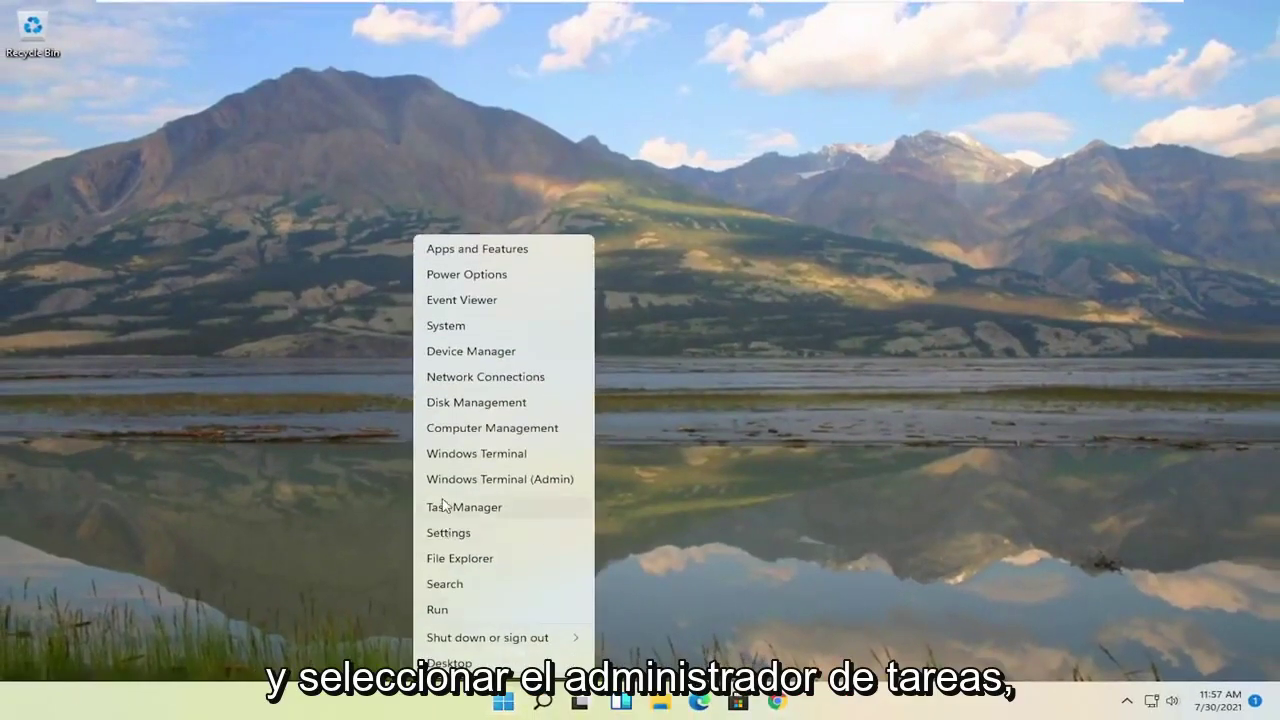
pyautogui.click(443, 507)
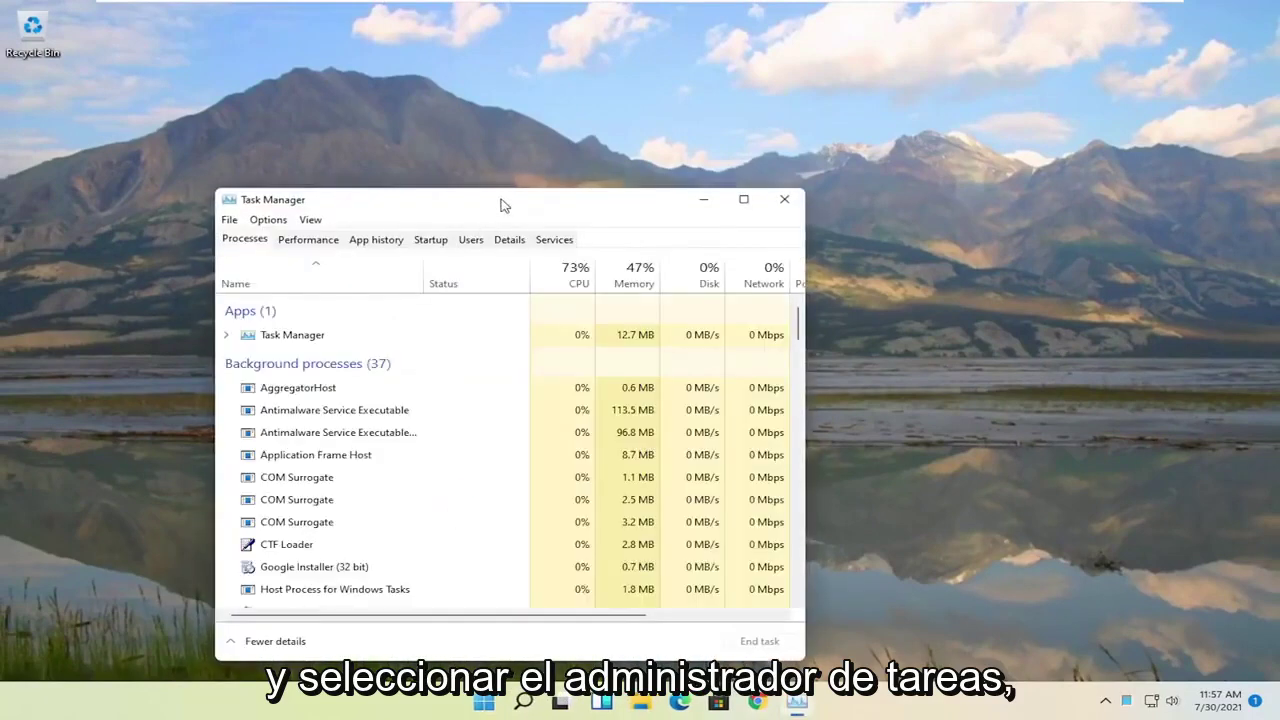
pyautogui.moveTo(504, 205); pyautogui.dragTo(650, 55)
pyautogui.click(577, 95)
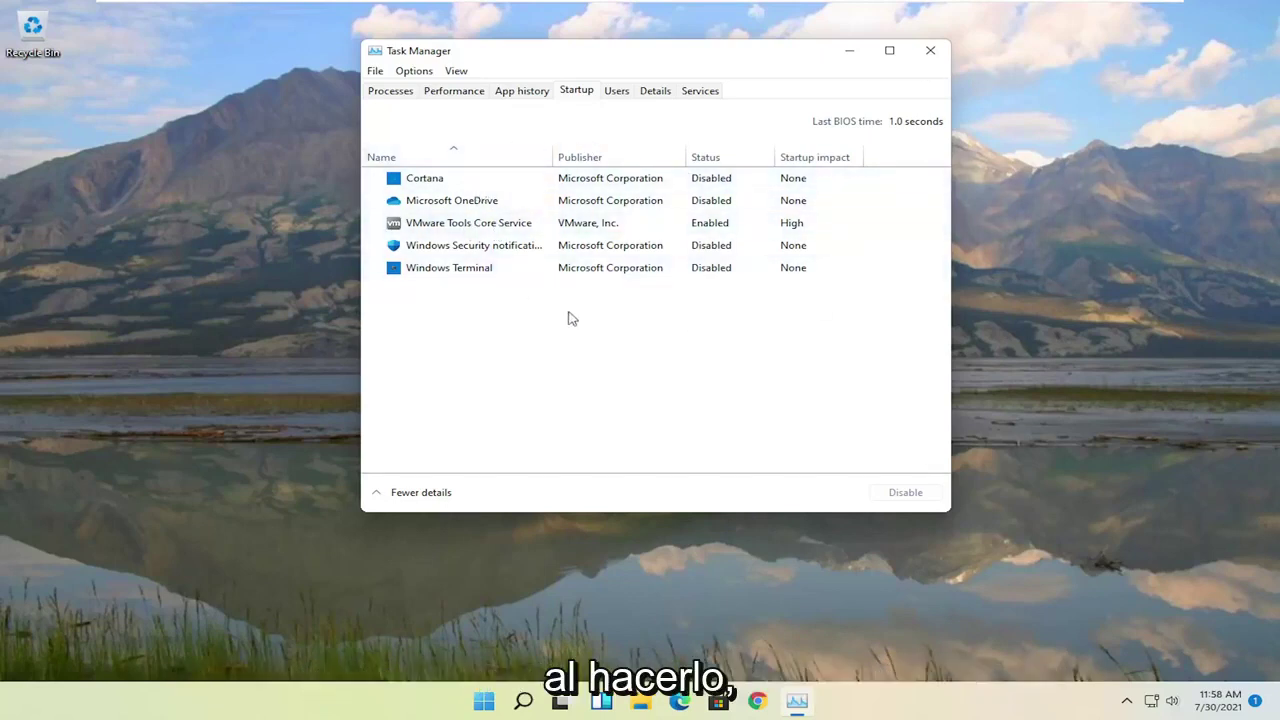
# Step: Close Task Manager and open the Apps & features settings page
pyautogui.click(930, 50)
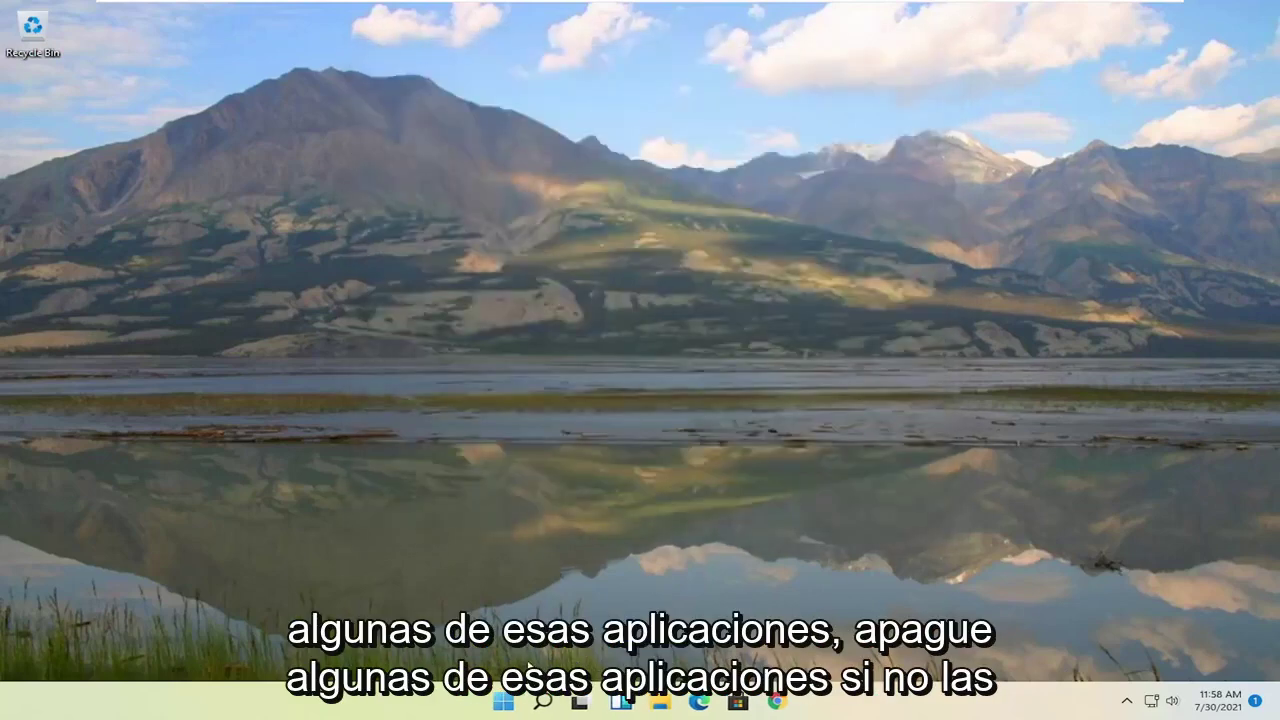
pyautogui.click(543, 704)
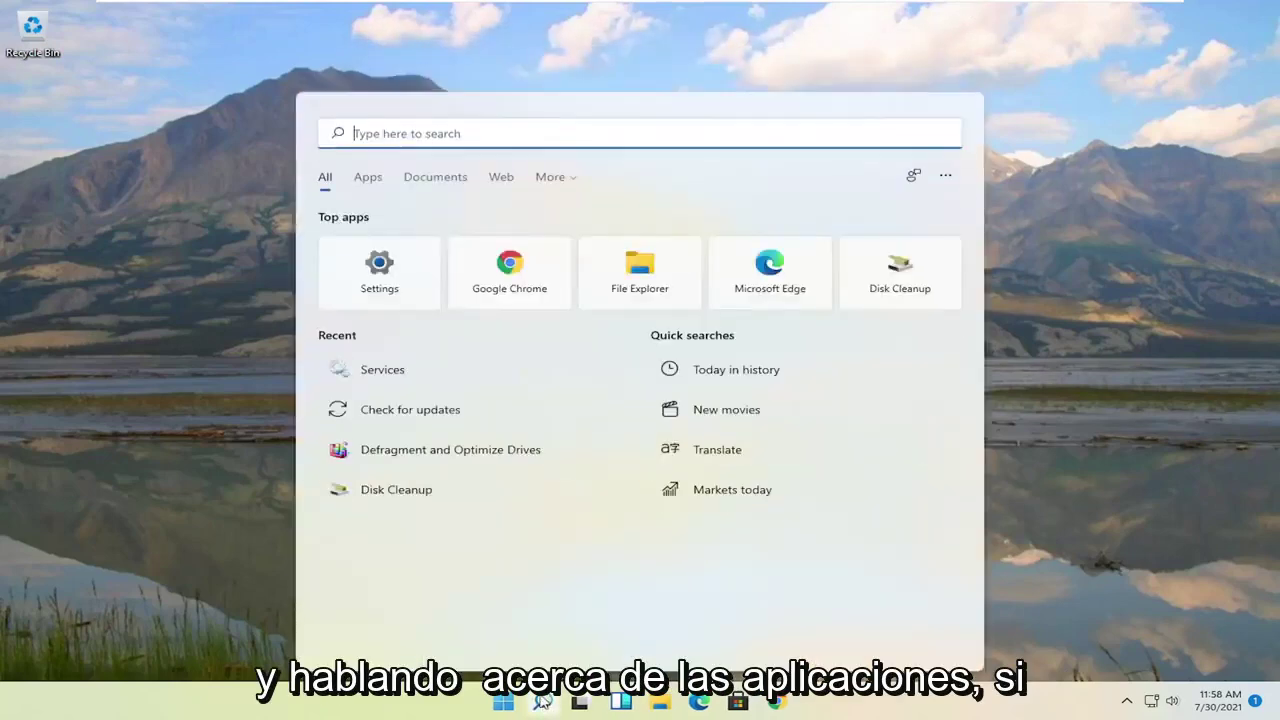
pyautogui.write('apps')
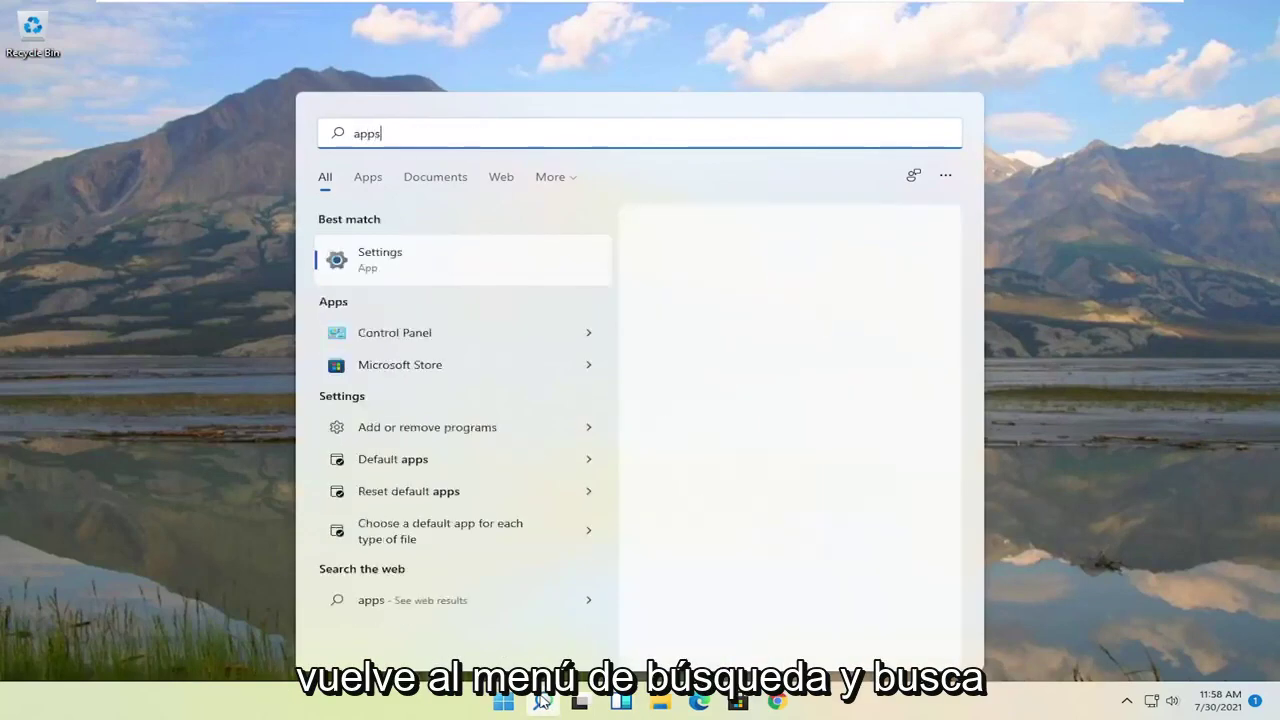
pyautogui.write(' and f')
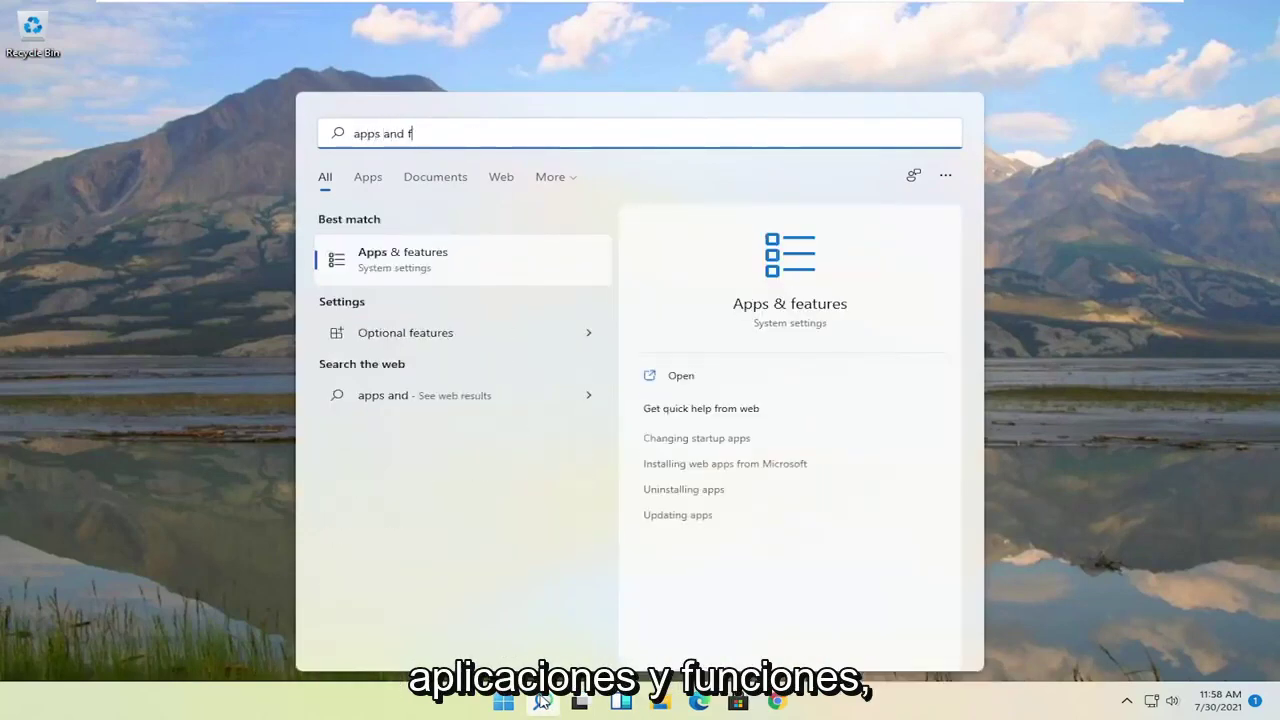
pyautogui.write('eatures')
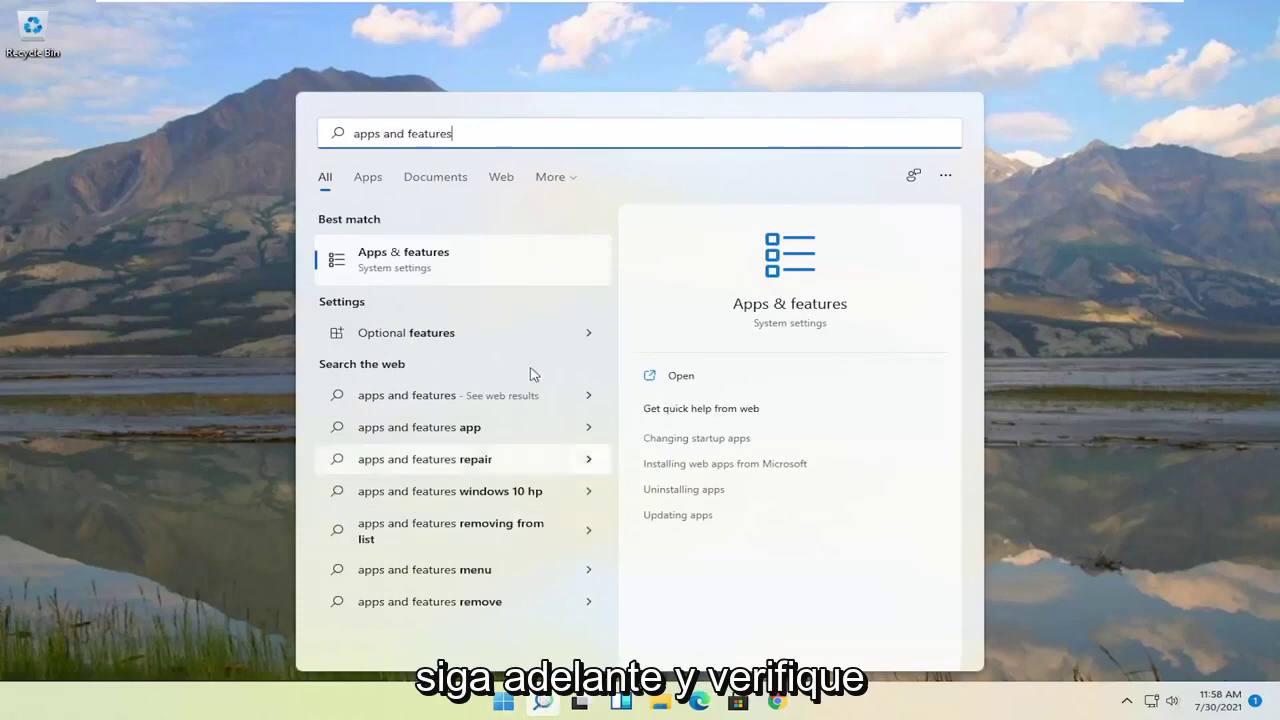
pyautogui.click(460, 253)
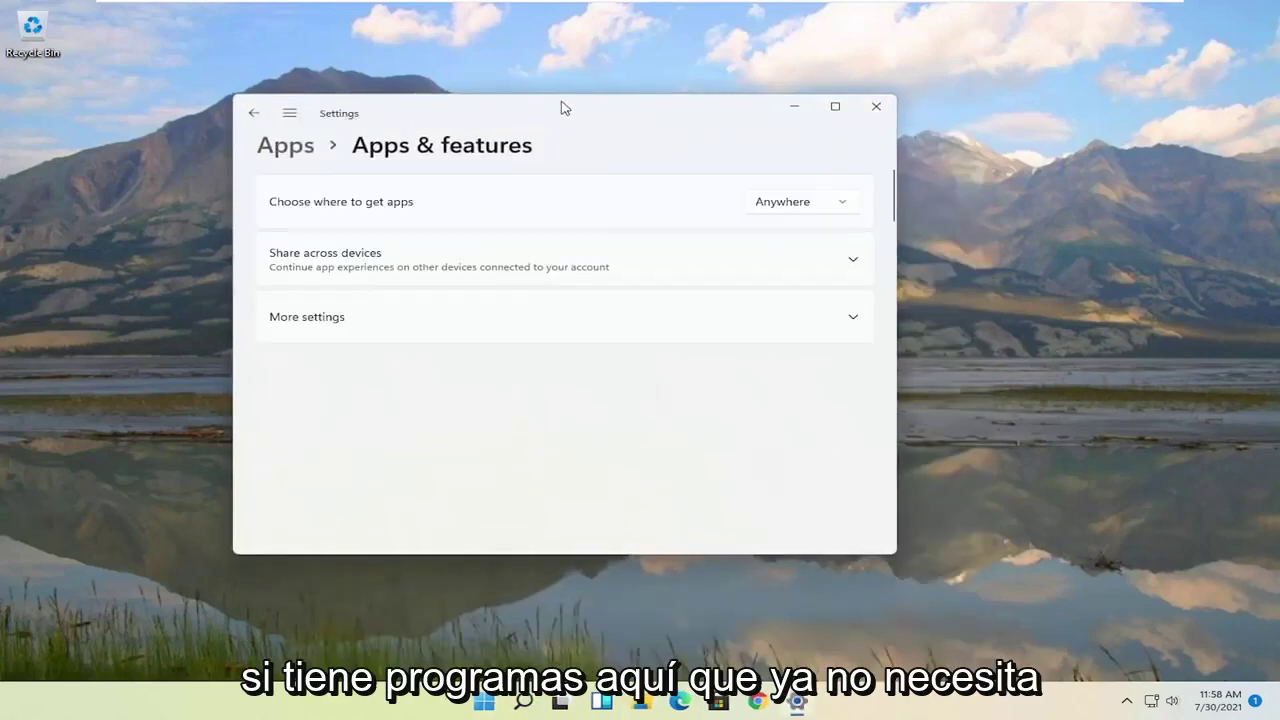
pyautogui.moveTo(563, 106)
pyautogui.mouseDown()
pyautogui.moveTo(700, 80)
pyautogui.moveTo(744, 53)
pyautogui.mouseUp()
# Step: Browse installed apps, dismissing Alarms & Clock and CCleaner menus without uninstalling, then close Settings
pyautogui.scroll(-2, 722, 347)
pyautogui.scroll(-2, 650, 270)
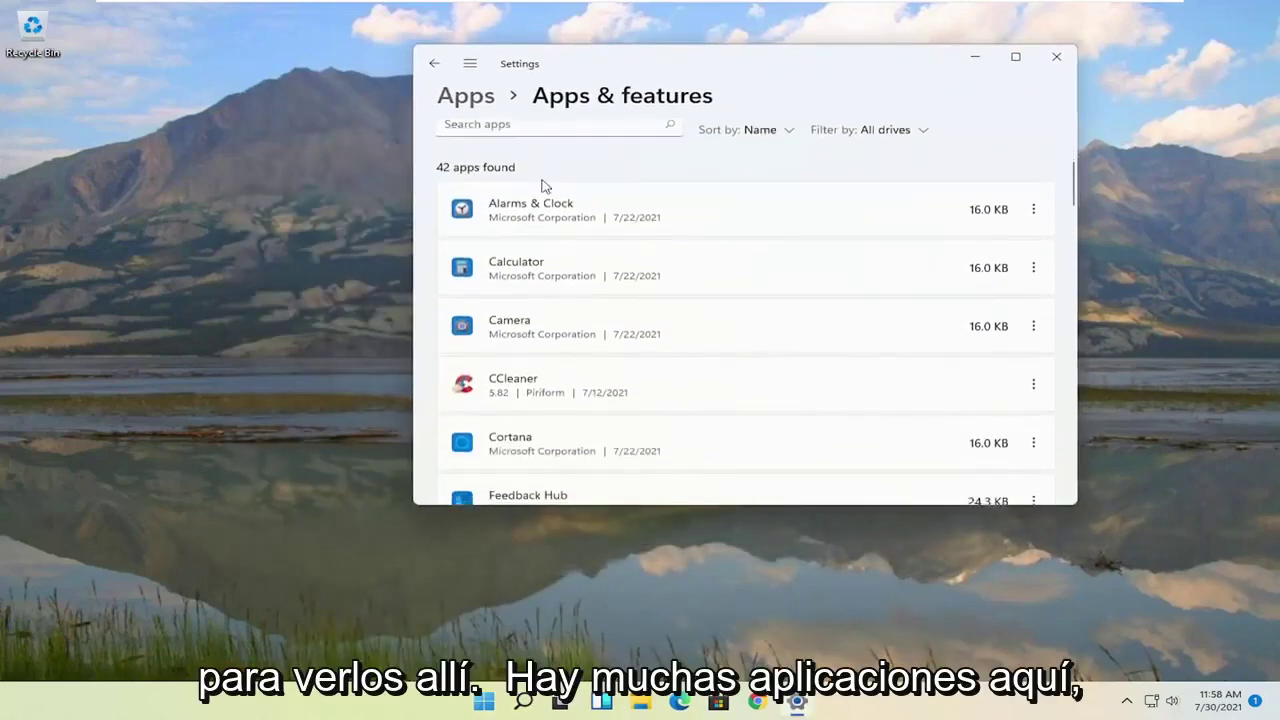
pyautogui.click(1031, 212)
pyautogui.click(672, 265)
pyautogui.scroll(-1, 597, 383)
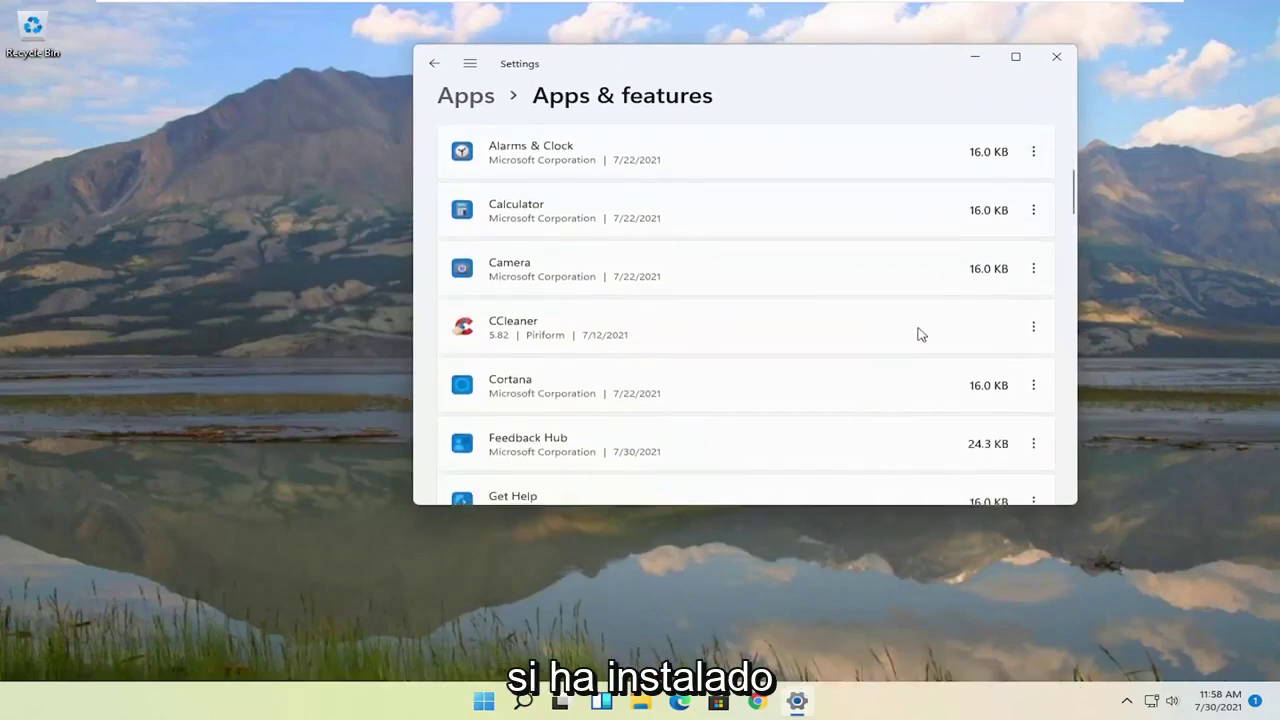
pyautogui.click(1033, 326)
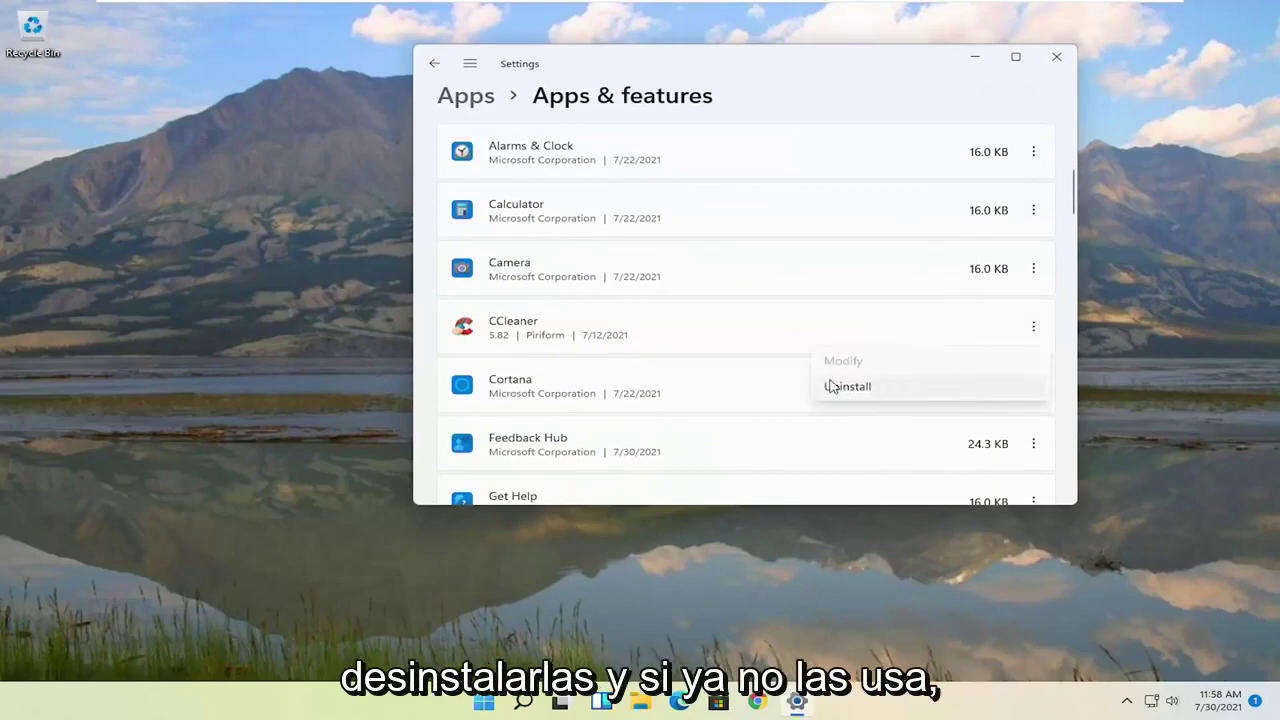
pyautogui.click(846, 69)
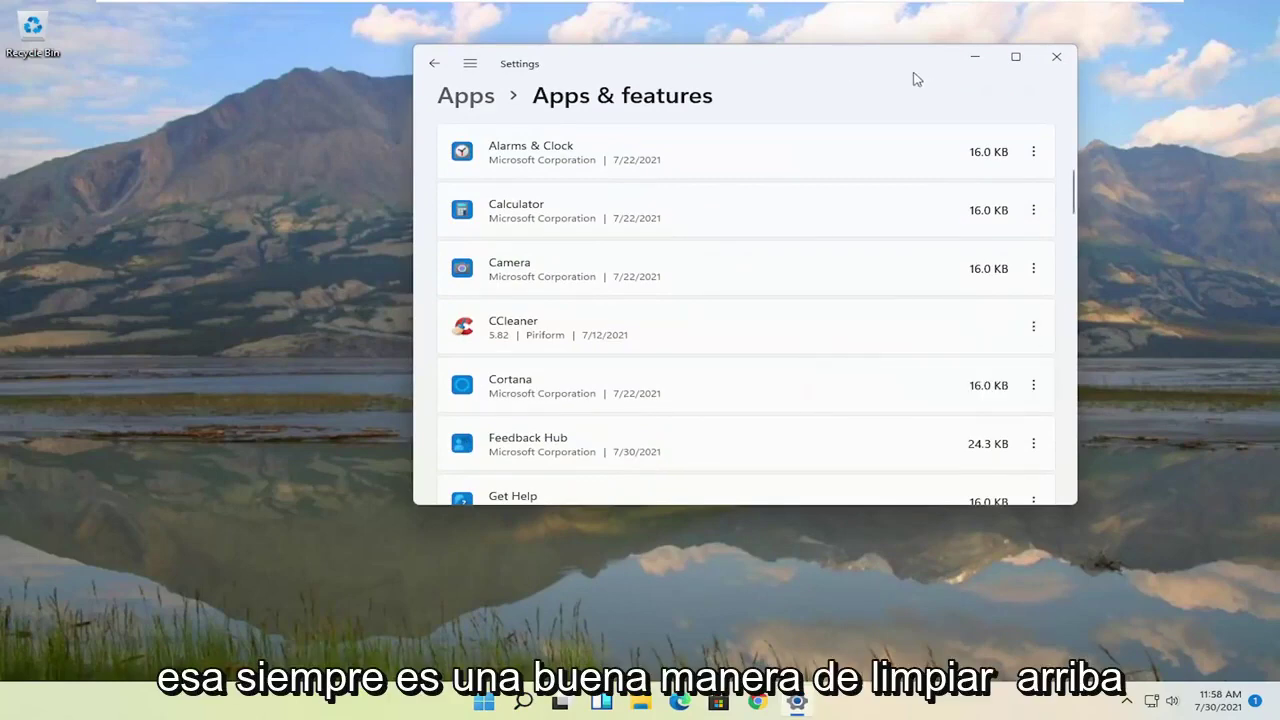
pyautogui.click(1056, 57)
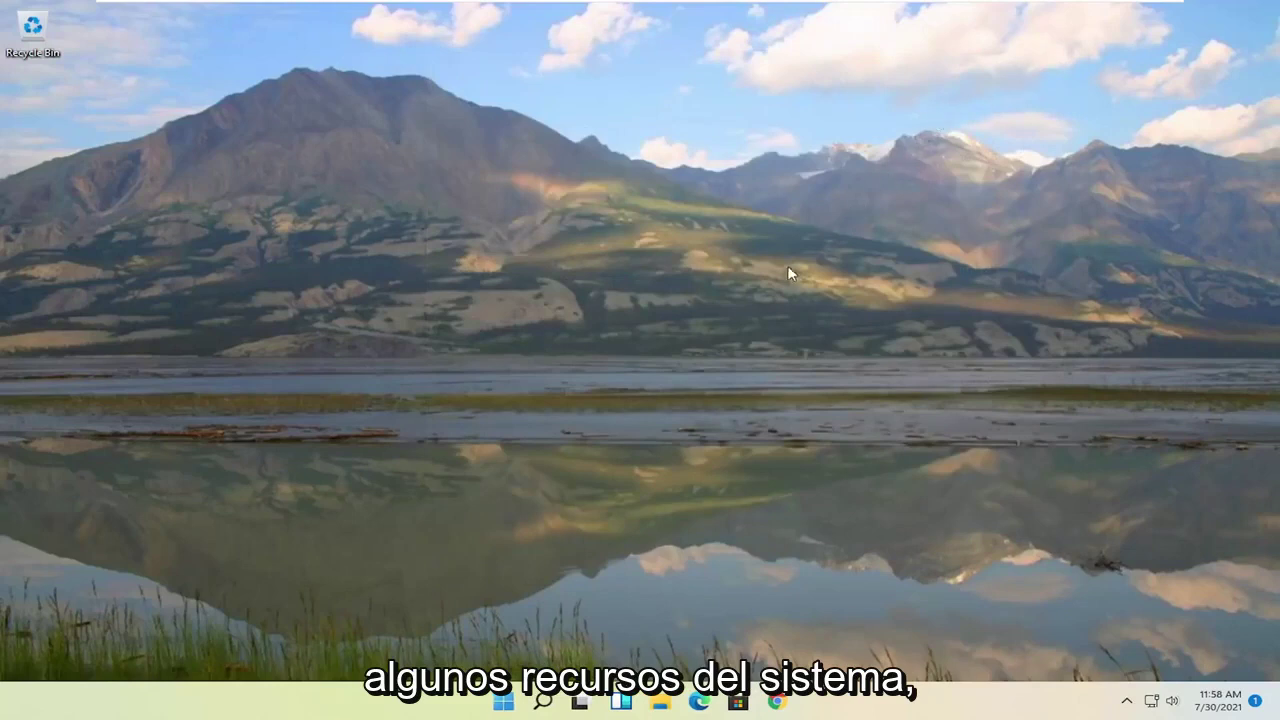
# Step: Run Disk Cleanup on C: including system files and permanently delete the checked files
pyautogui.click(510, 703)
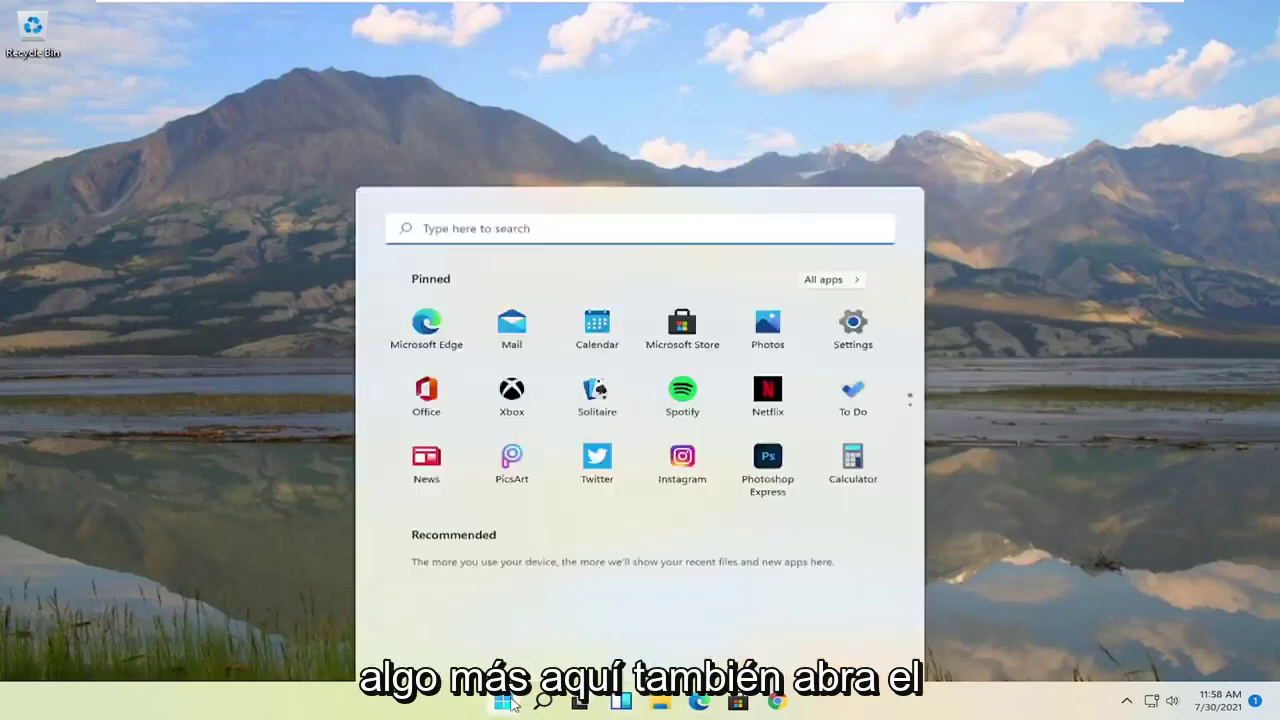
pyautogui.write('disk clean')
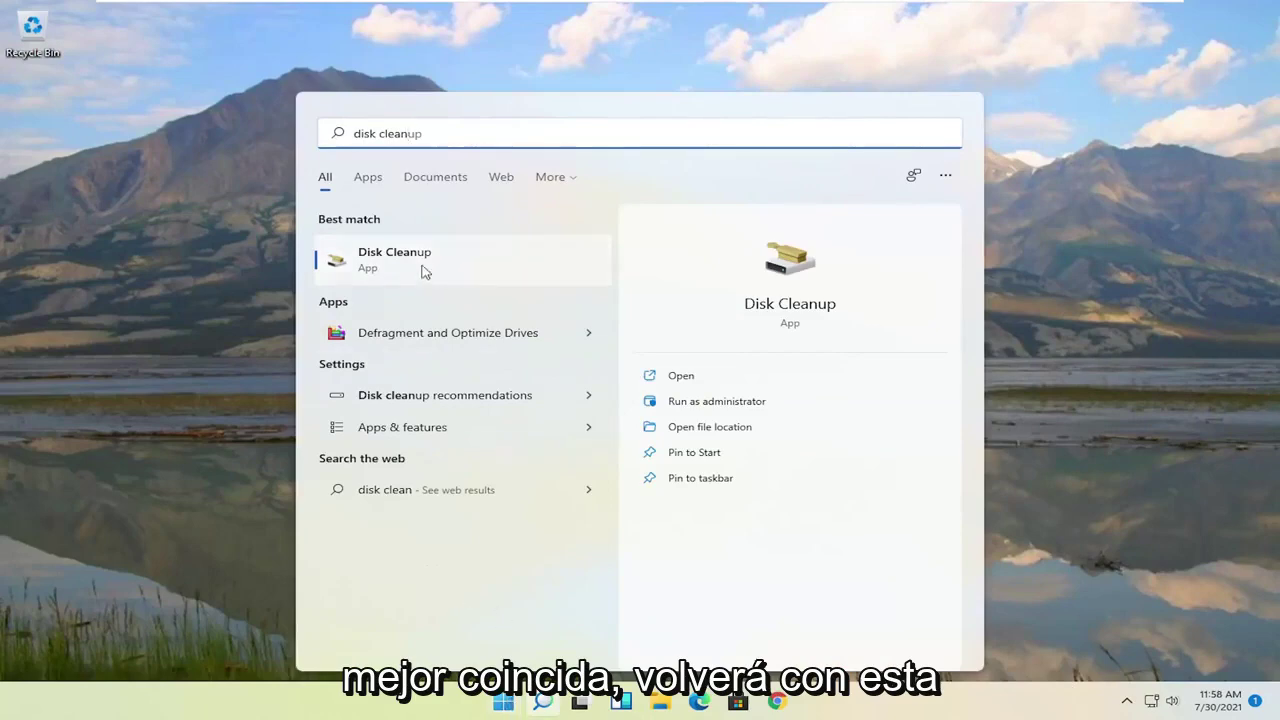
pyautogui.click(396, 262)
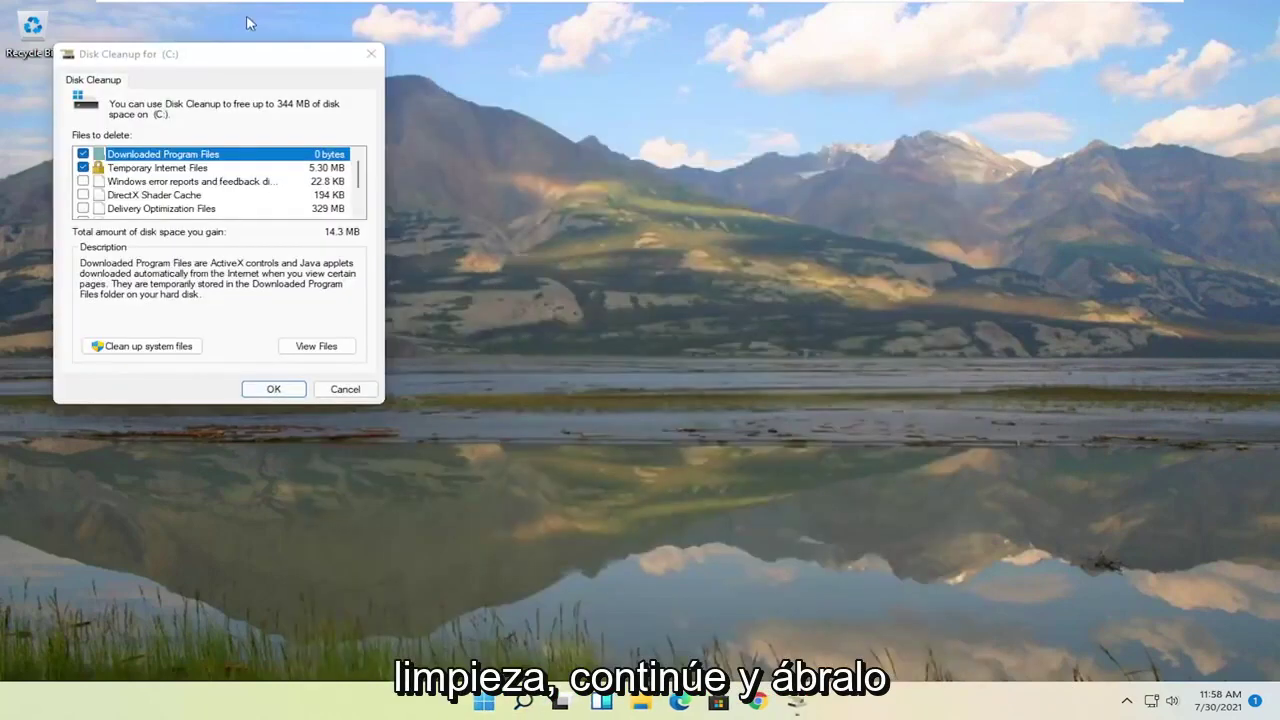
pyautogui.moveTo(255, 50)
pyautogui.mouseDown()
pyautogui.moveTo(571, 108)
pyautogui.moveTo(660, 147)
pyautogui.mouseUp()
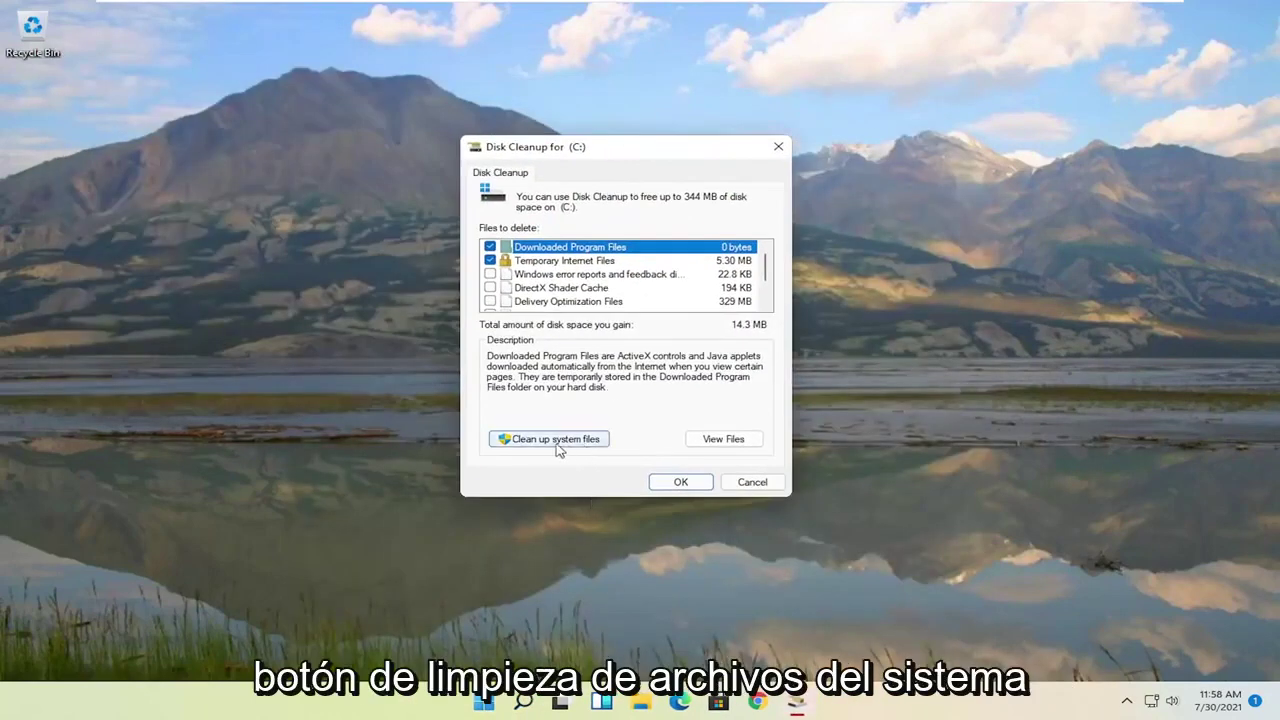
pyautogui.click(555, 440)
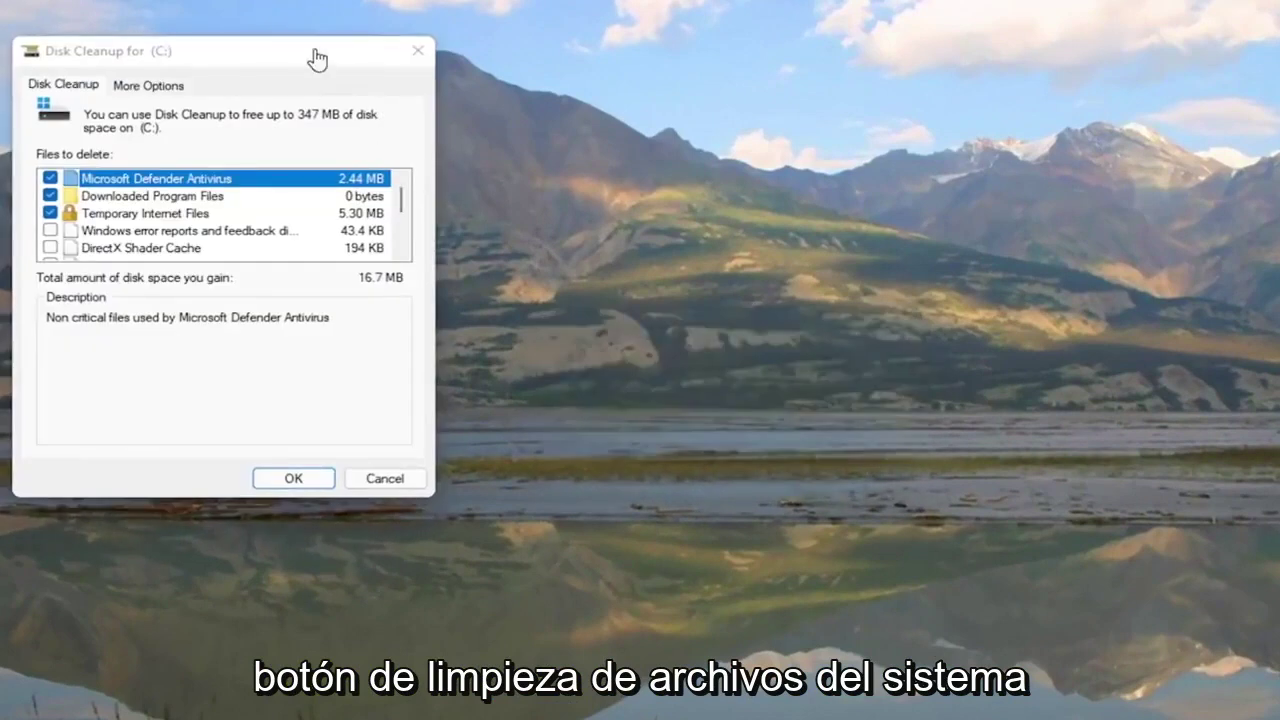
pyautogui.moveTo(286, 49); pyautogui.dragTo(678, 100)
pyautogui.click(697, 527)
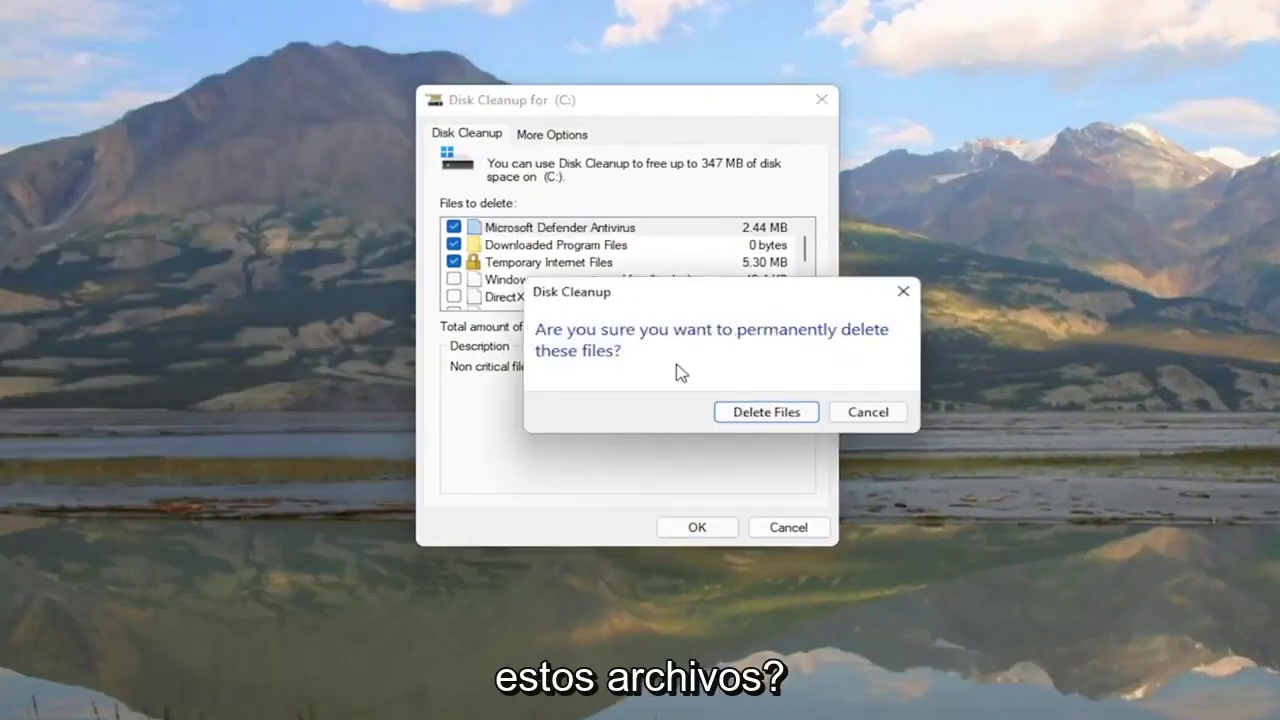
pyautogui.click(755, 416)
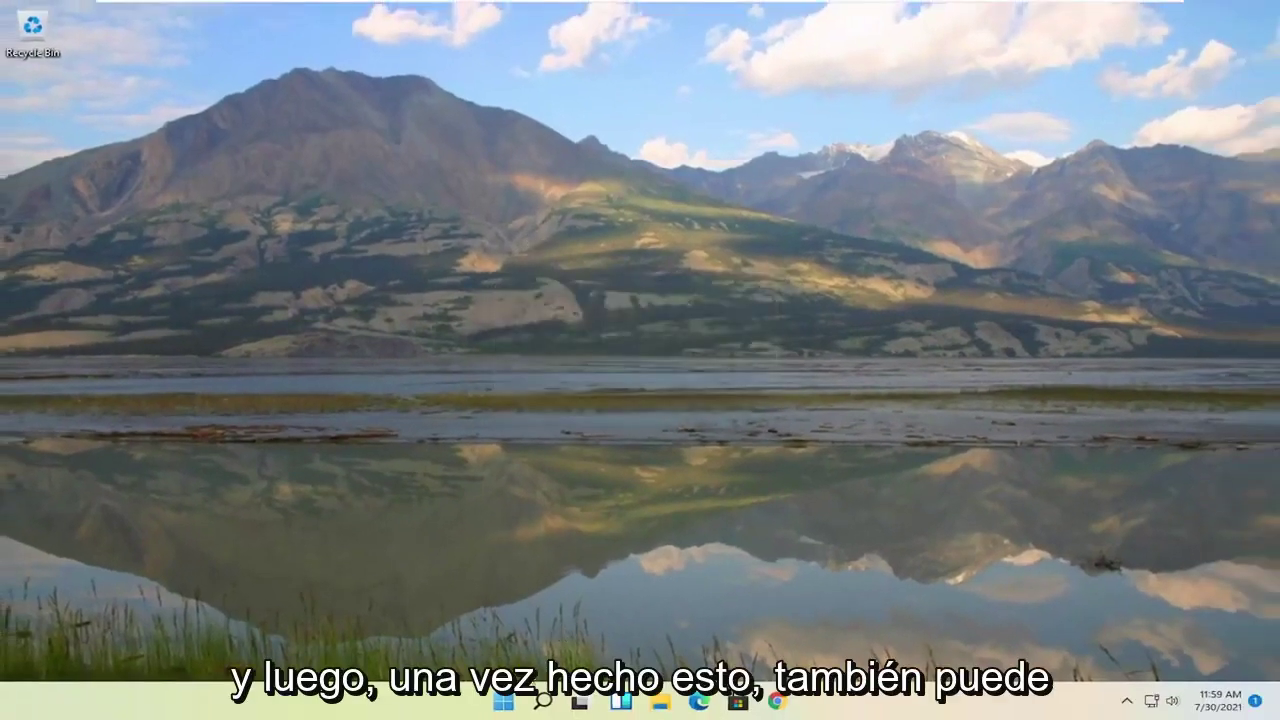
# Step: Launch Defragment and Optimize Drives from a 'disk defra' search
pyautogui.click(541, 700)
pyautogui.write('disk')
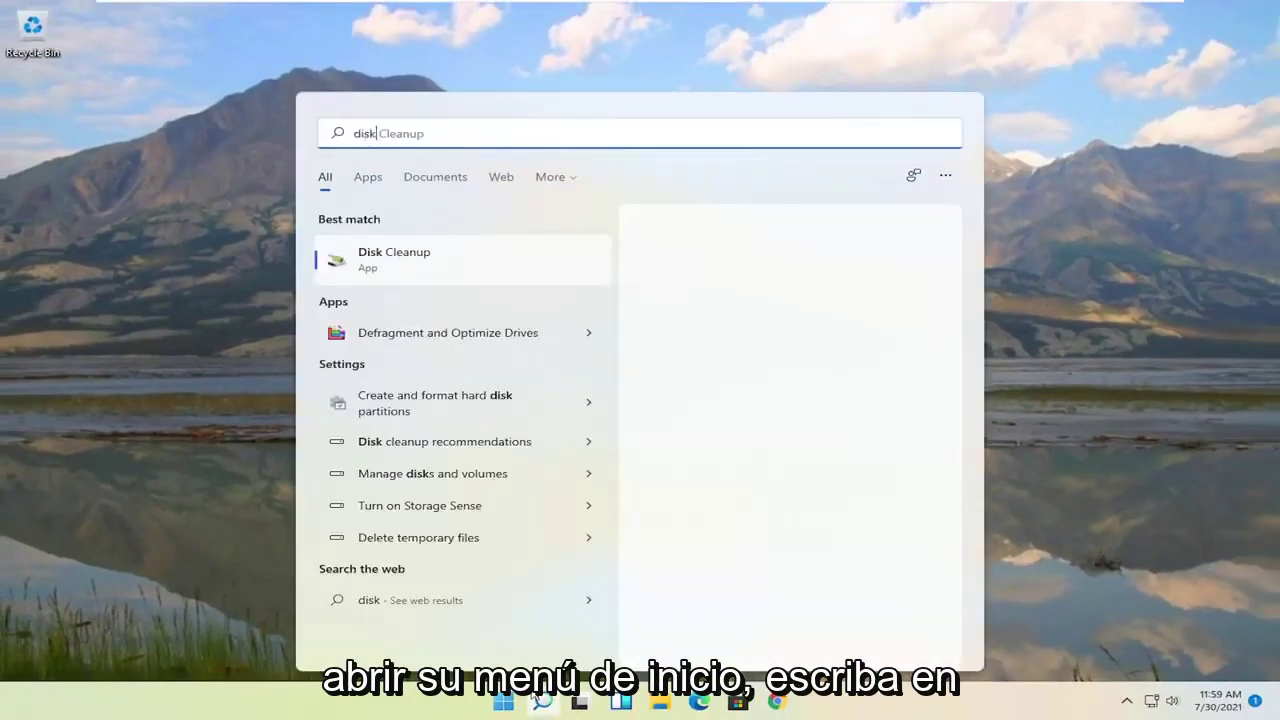
pyautogui.write(' defra')
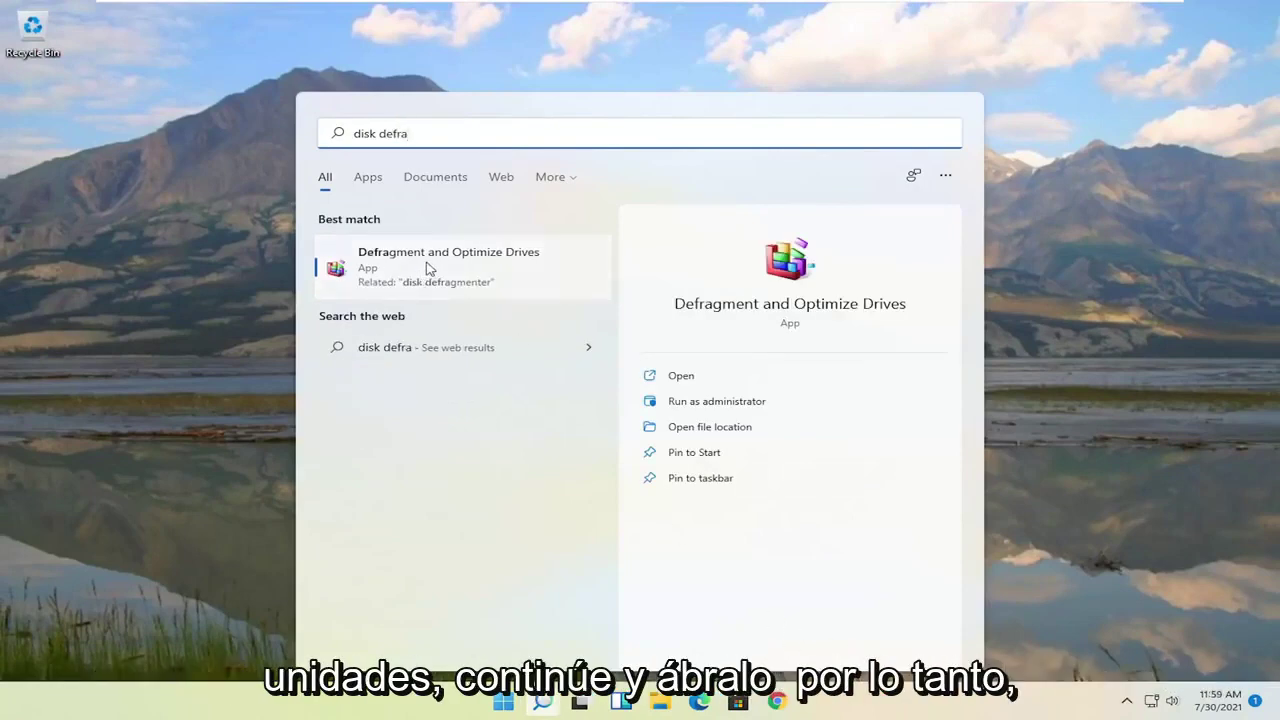
pyautogui.click(424, 270)
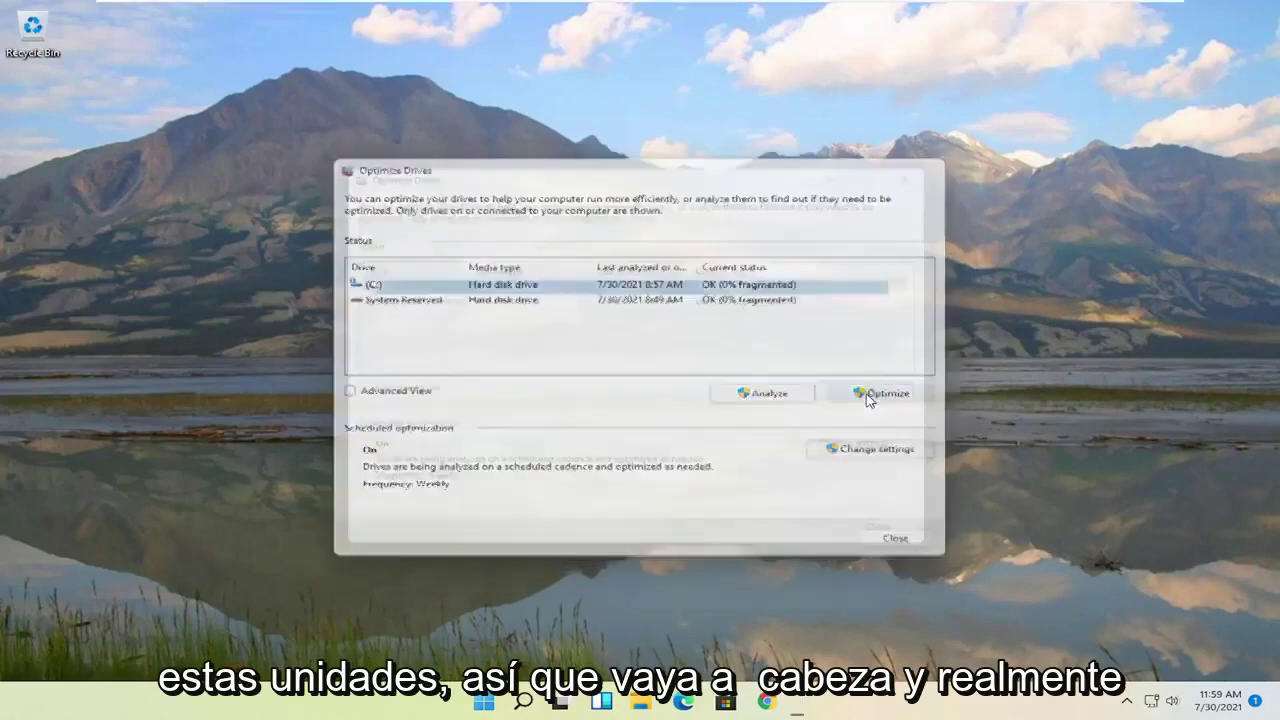
# Step: Optimize drive C: and let it finish at OK, 0% fragmented
pyautogui.click(868, 395)
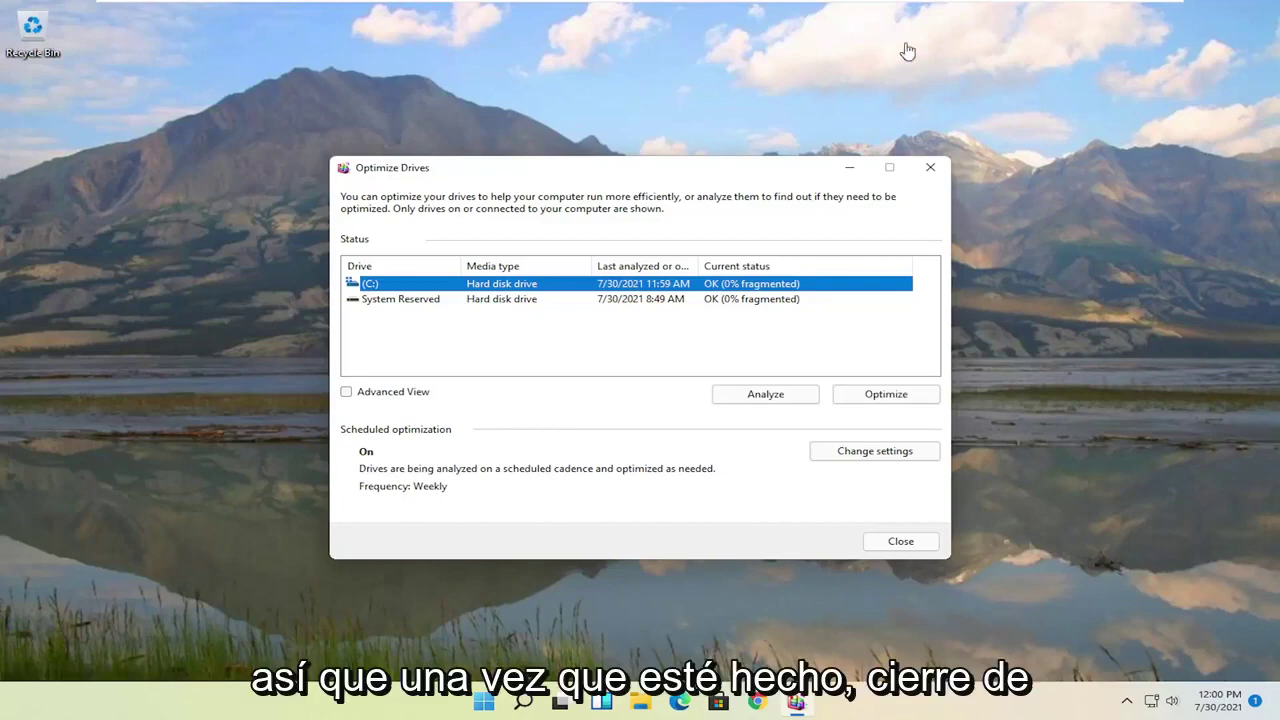
# Step: Close Optimize Drives, launch Command Prompt as administrator, and enter sfc /scannow at the prompt
pyautogui.click(930, 167)
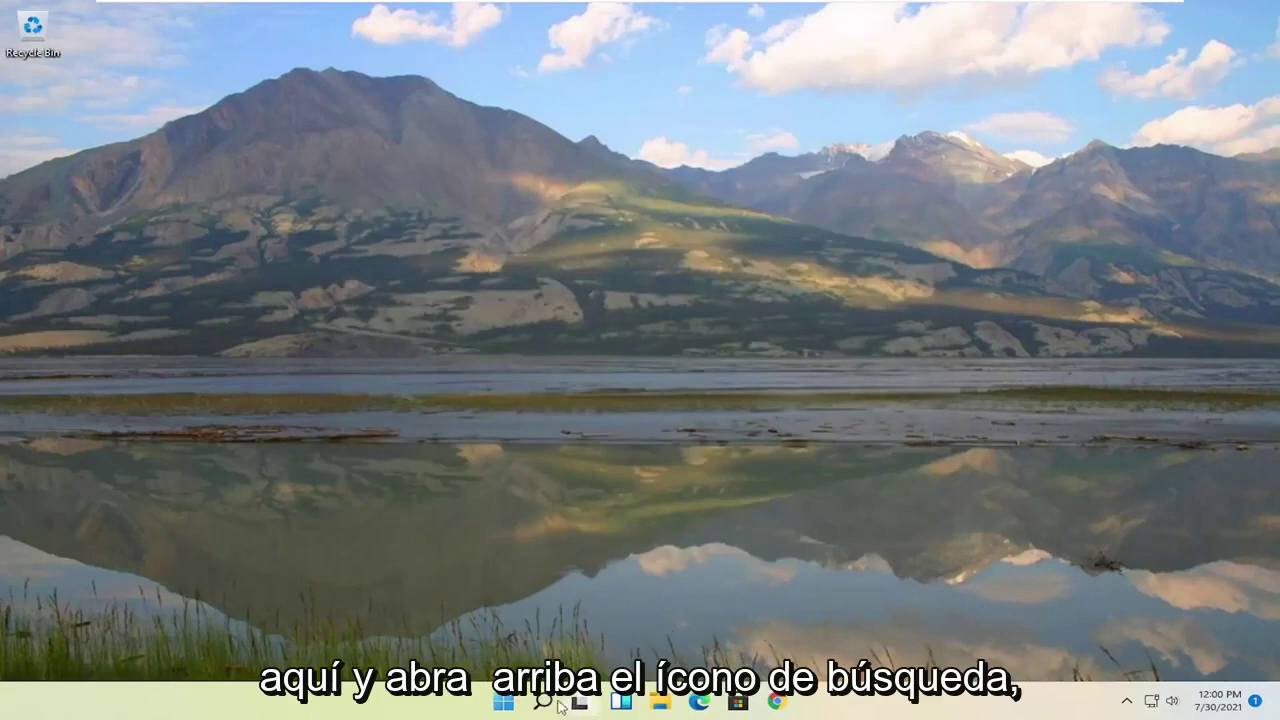
pyautogui.click(543, 701)
pyautogui.write('cmd')
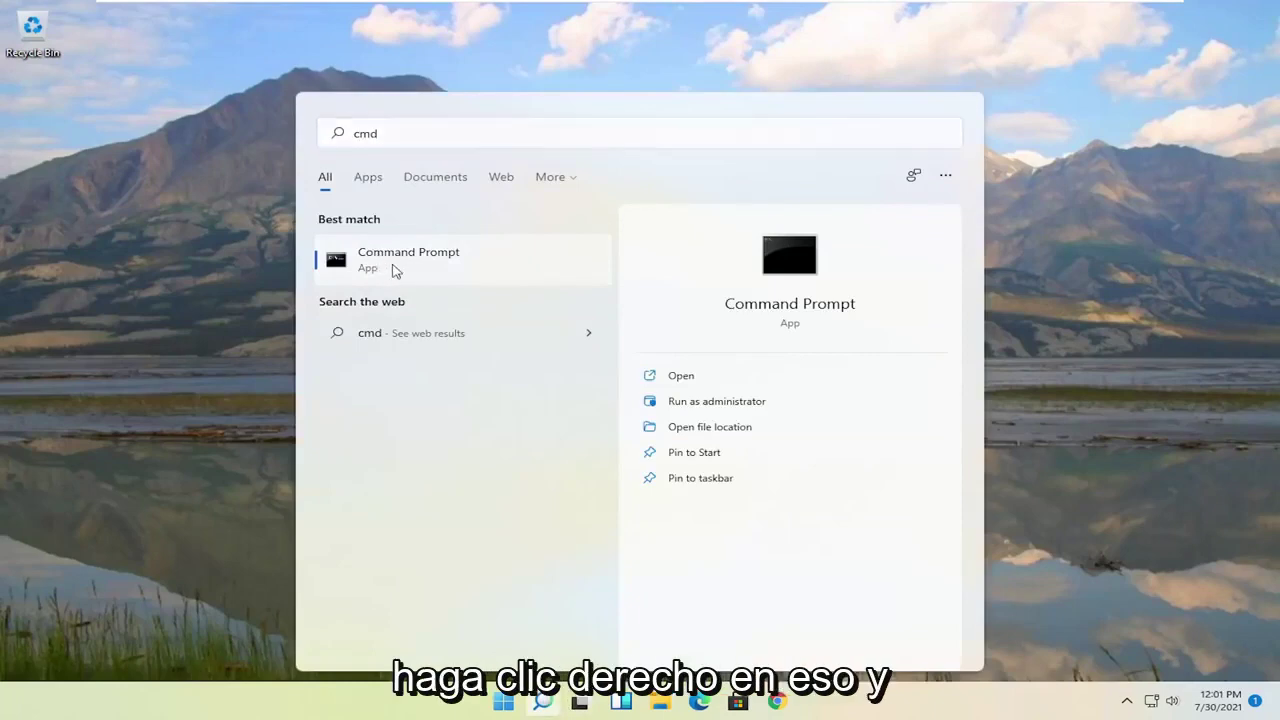
pyautogui.rightClick(396, 272)
pyautogui.click(461, 288)
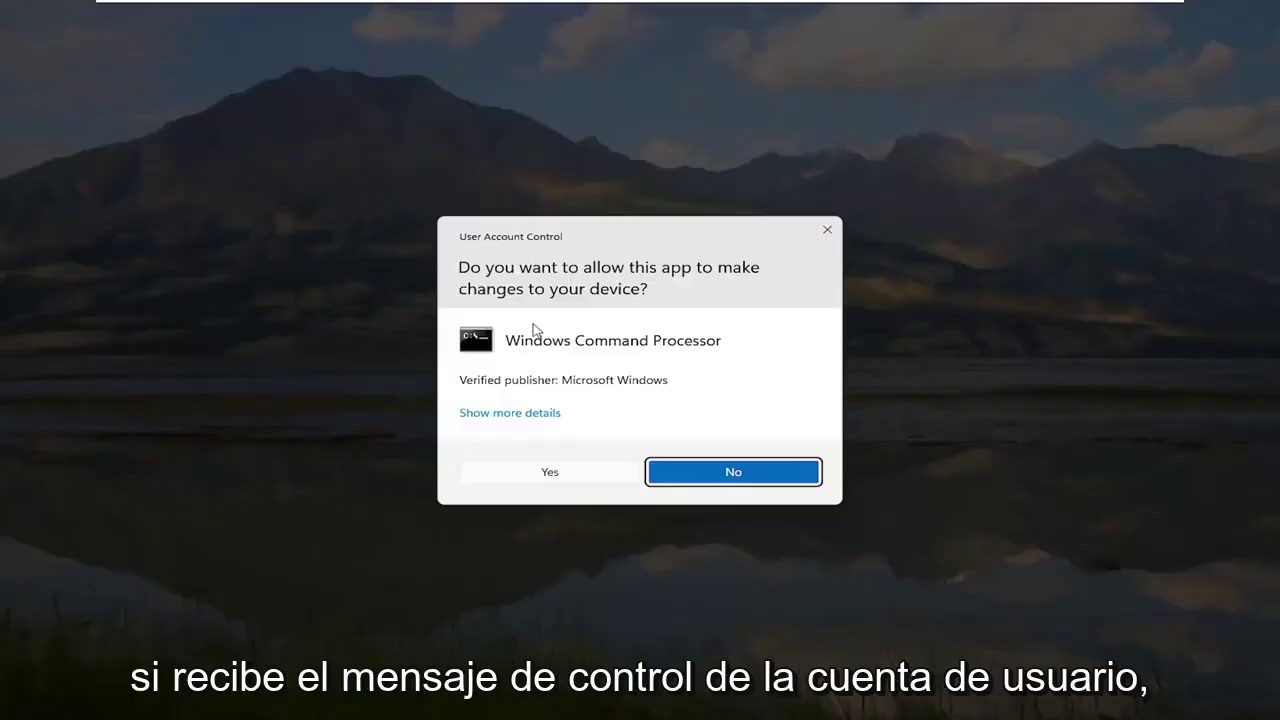
pyautogui.click(542, 475)
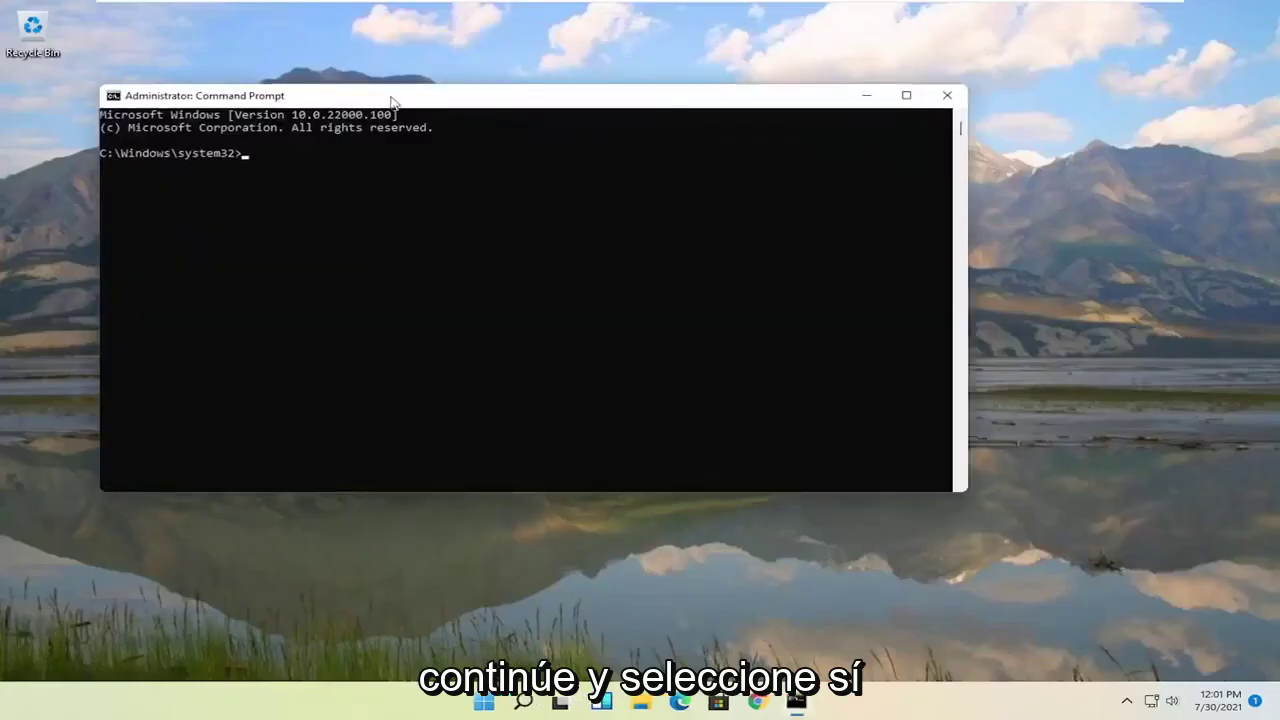
pyautogui.moveTo(394, 103); pyautogui.dragTo(474, 106)
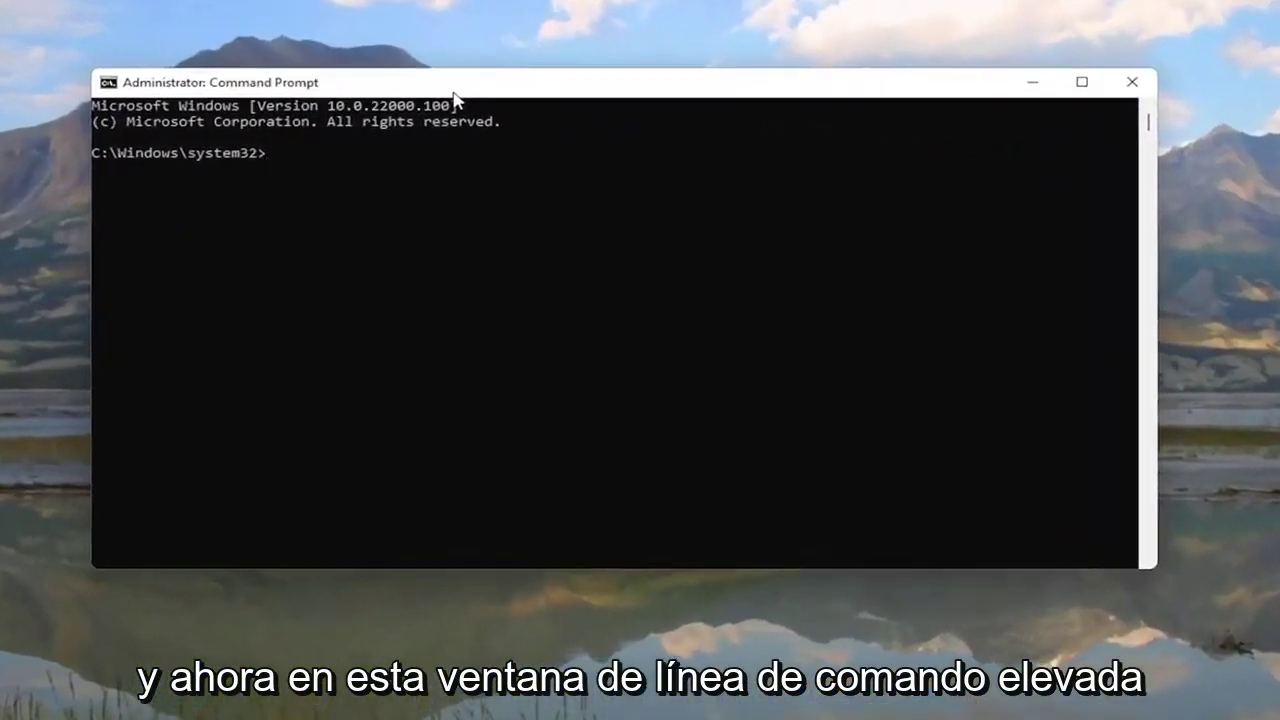
pyautogui.write('sfc /scannow')
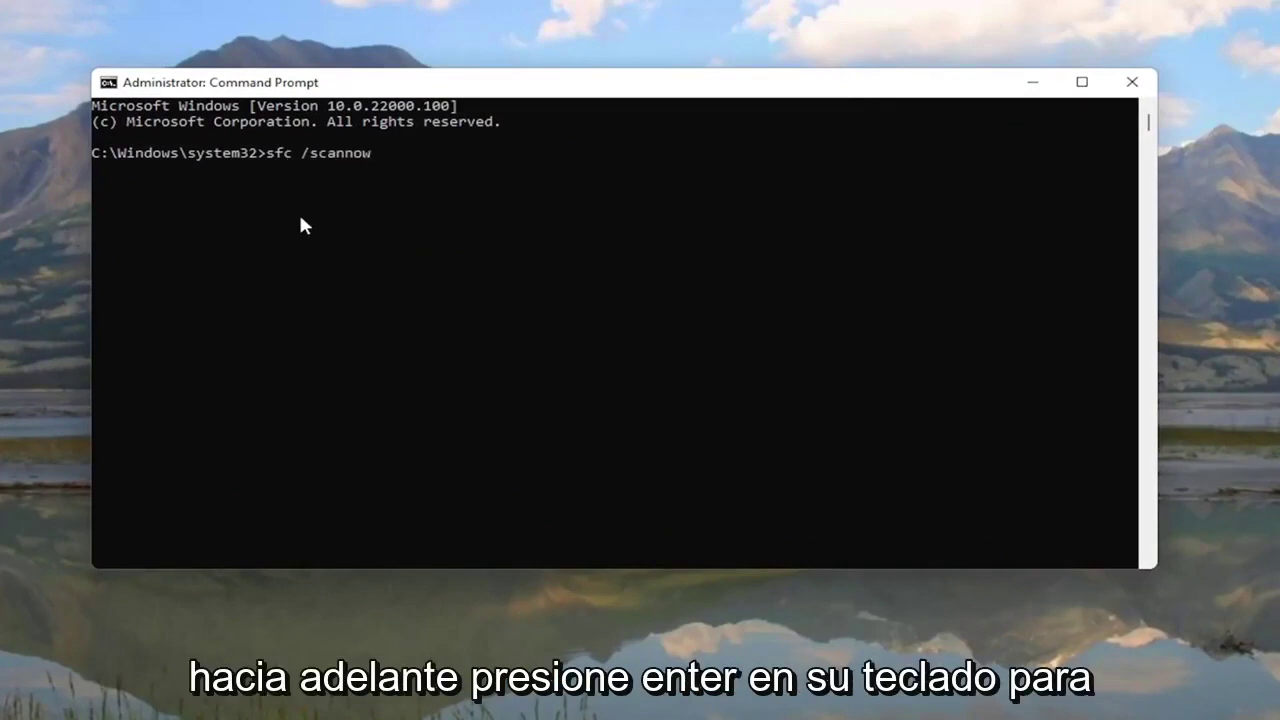
# Step: Run sfc /scannow and let verification reach 100% with no integrity violations found
pyautogui.press('Return')
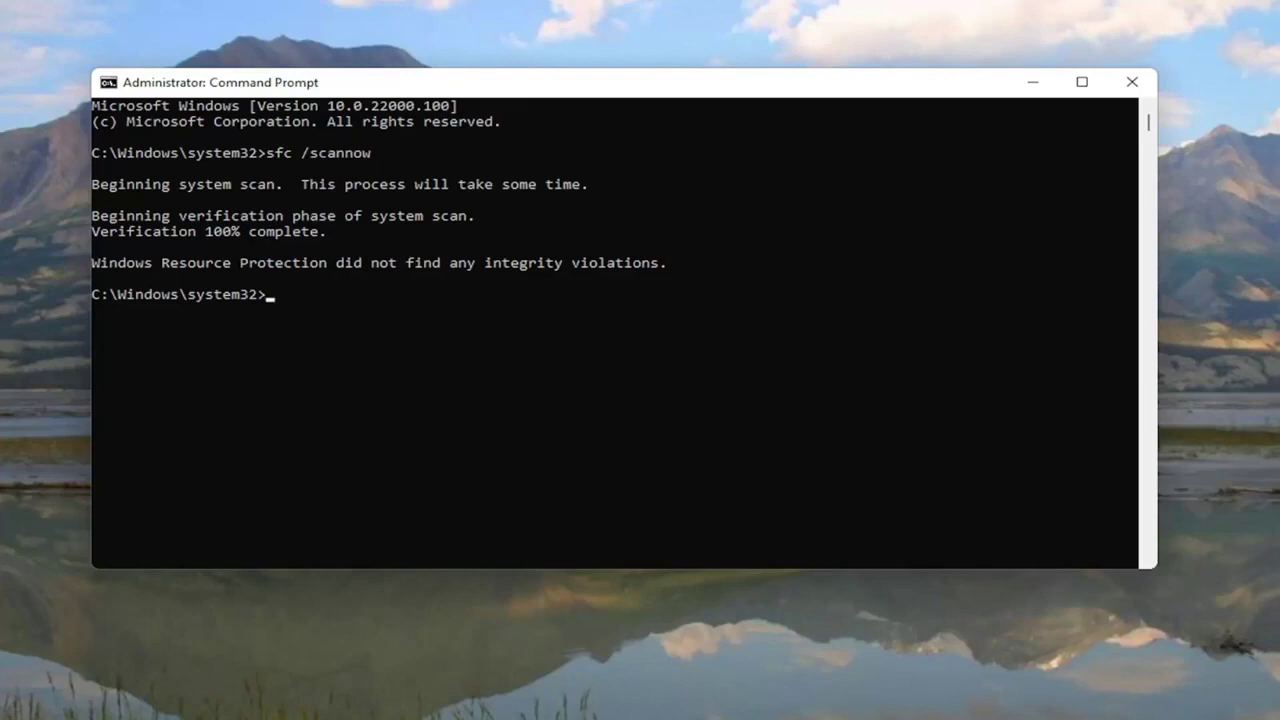
# Step: Close Command Prompt and restart the PC from the Start button's power menu
pyautogui.click(1132, 82)
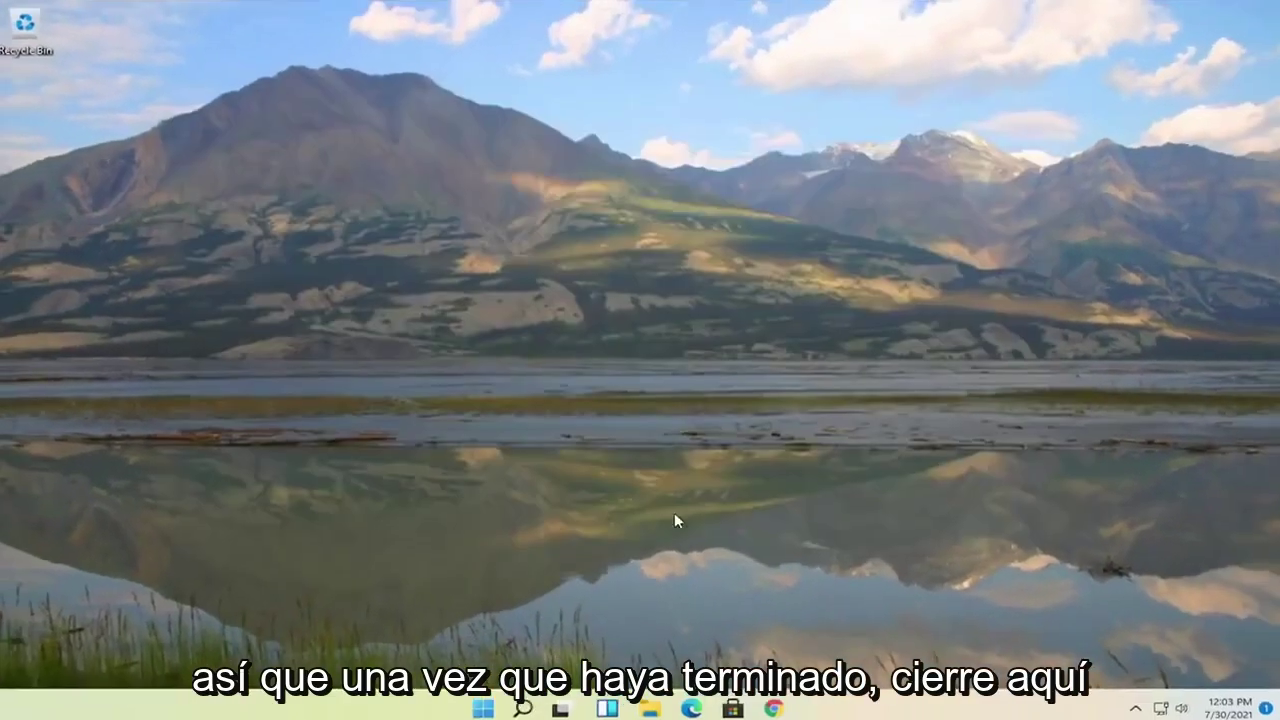
pyautogui.rightClick(496, 708)
pyautogui.moveTo(487, 637)
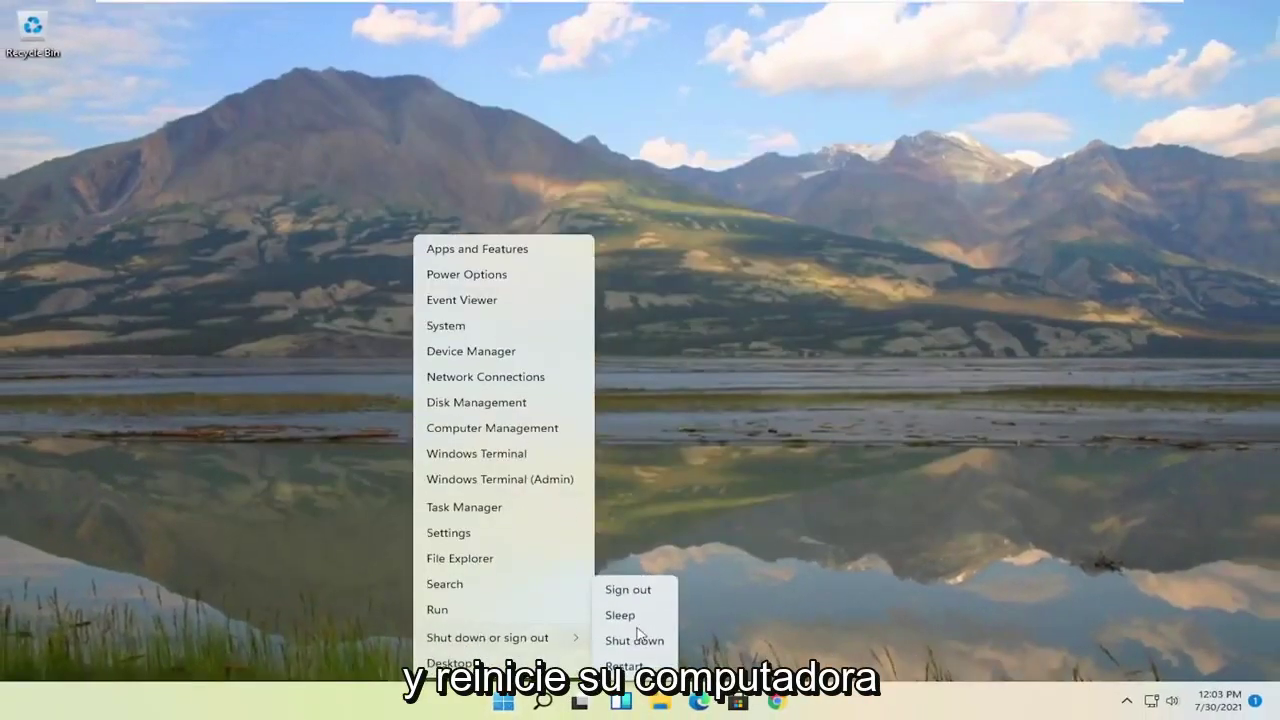
pyautogui.click(627, 664)
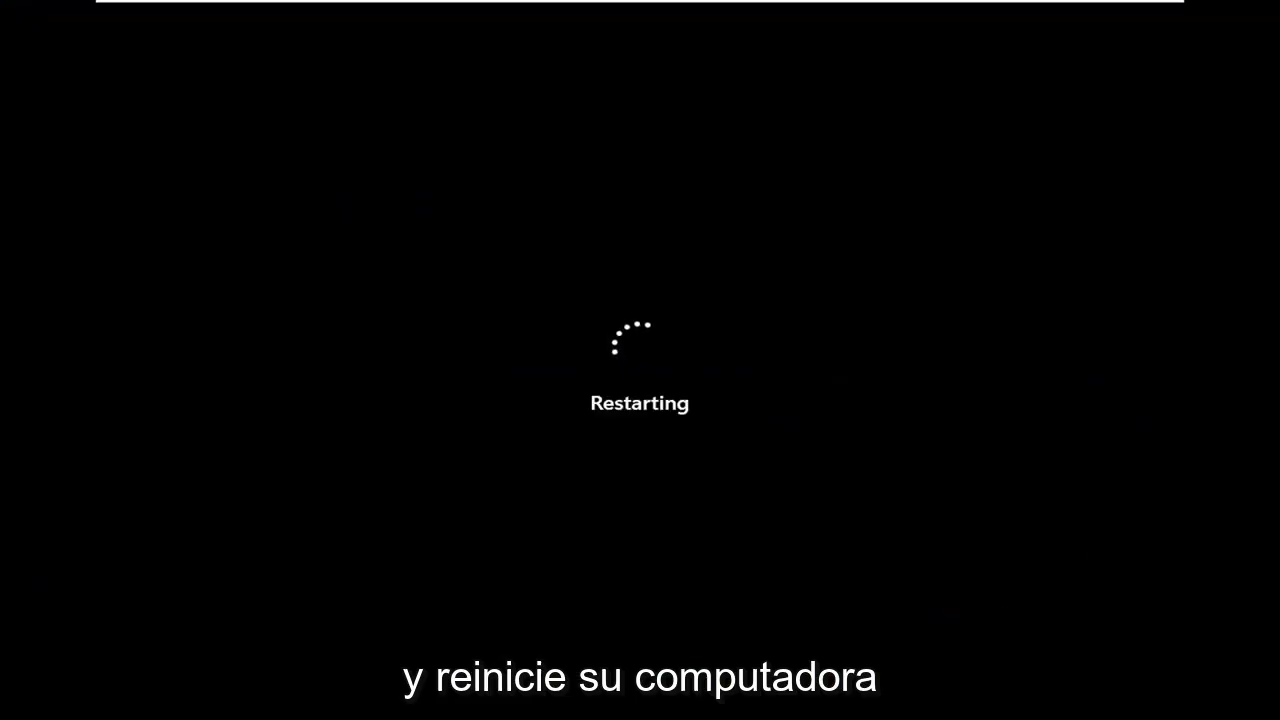